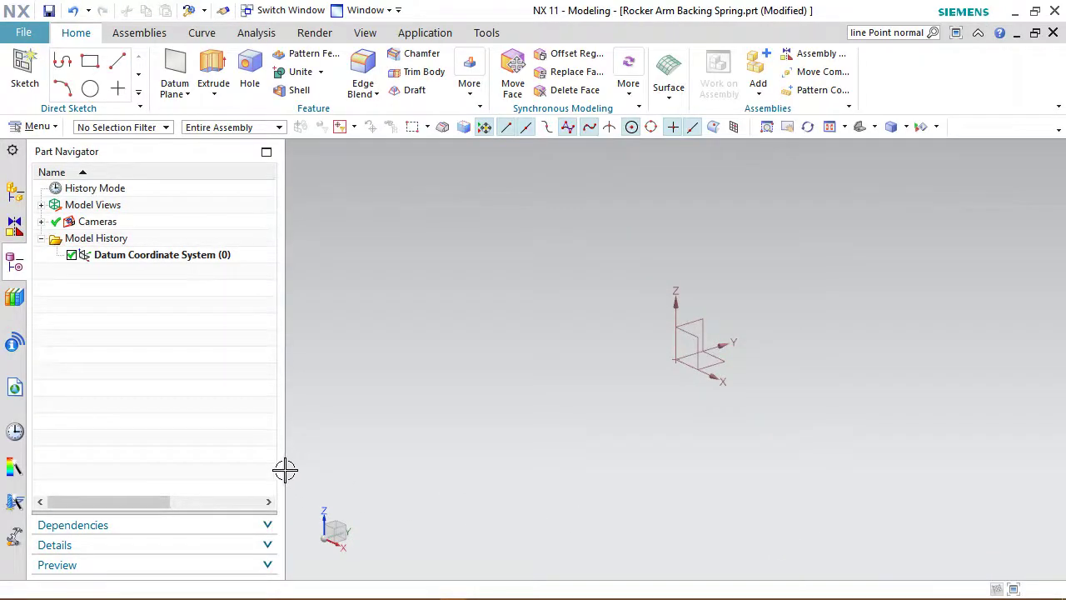
Step: Set the drafting preferences for dimension text units to a period decimal delimiter and 2 decimal places
left_click_drag(283, 470, 248, 469)
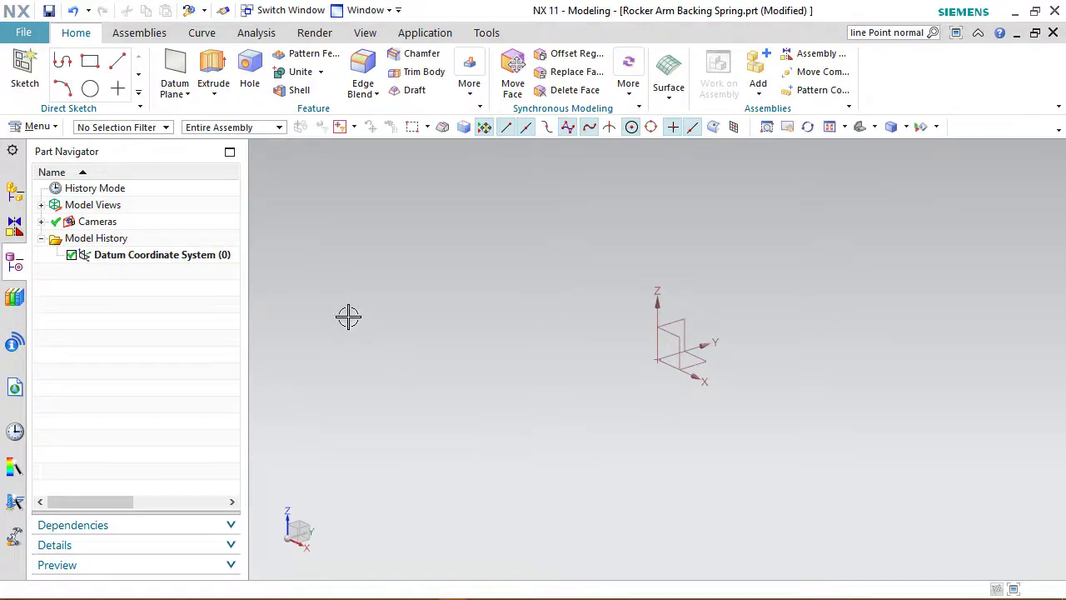
left_click(11, 33)
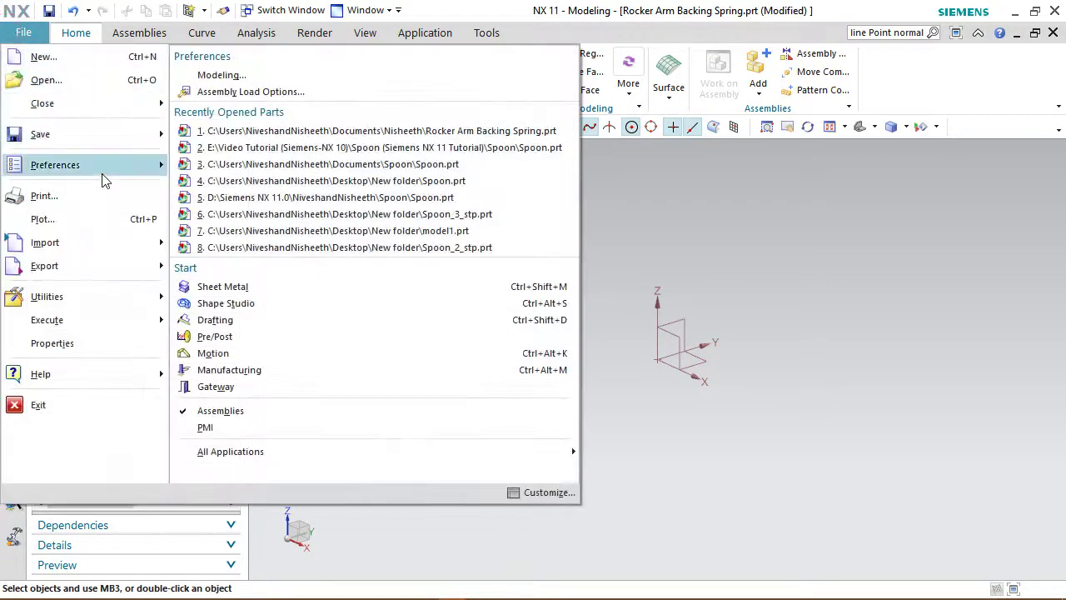
mouse_move(104, 169)
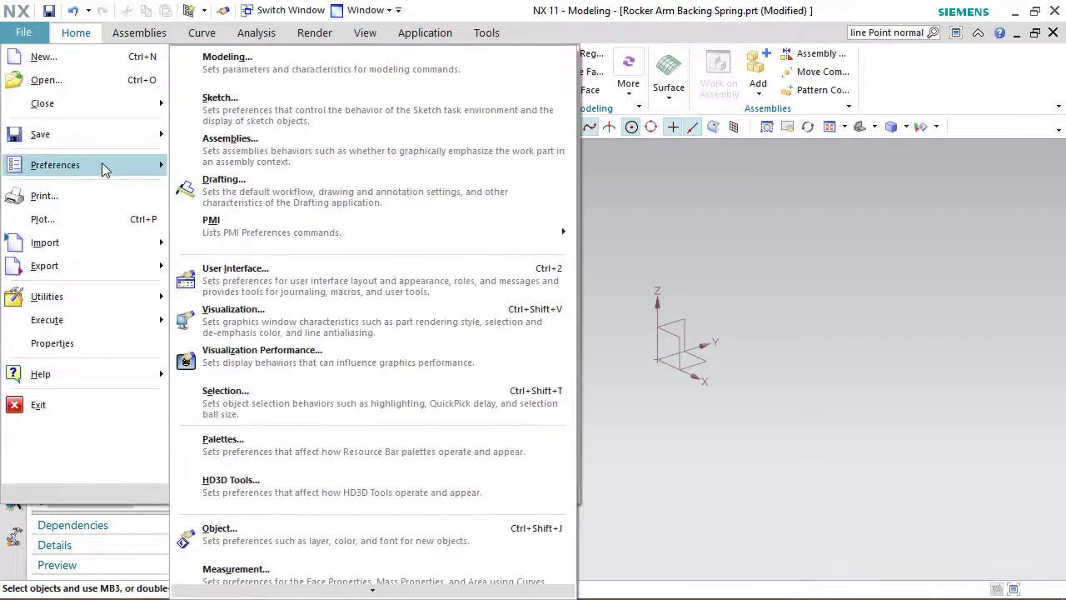
left_click(285, 185)
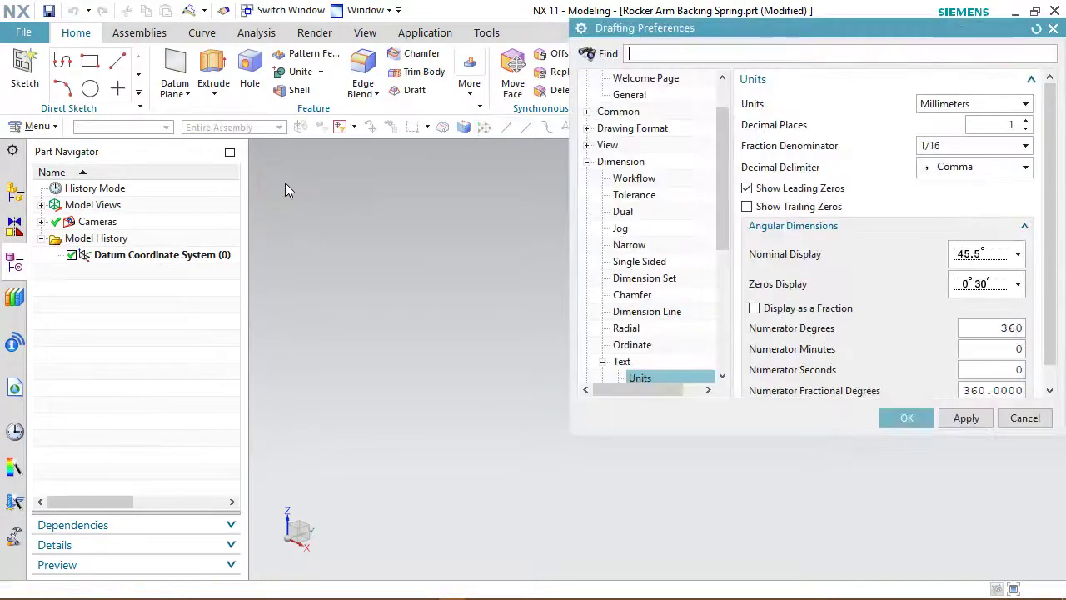
left_click_drag(664, 27, 344, 116)
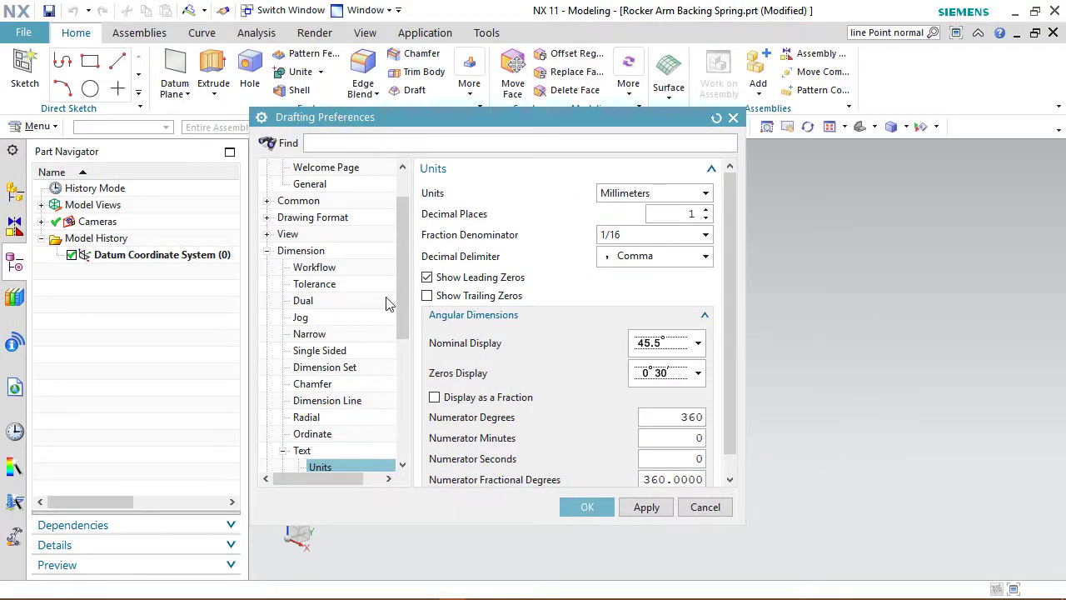
scroll(398, 292, "down", 1)
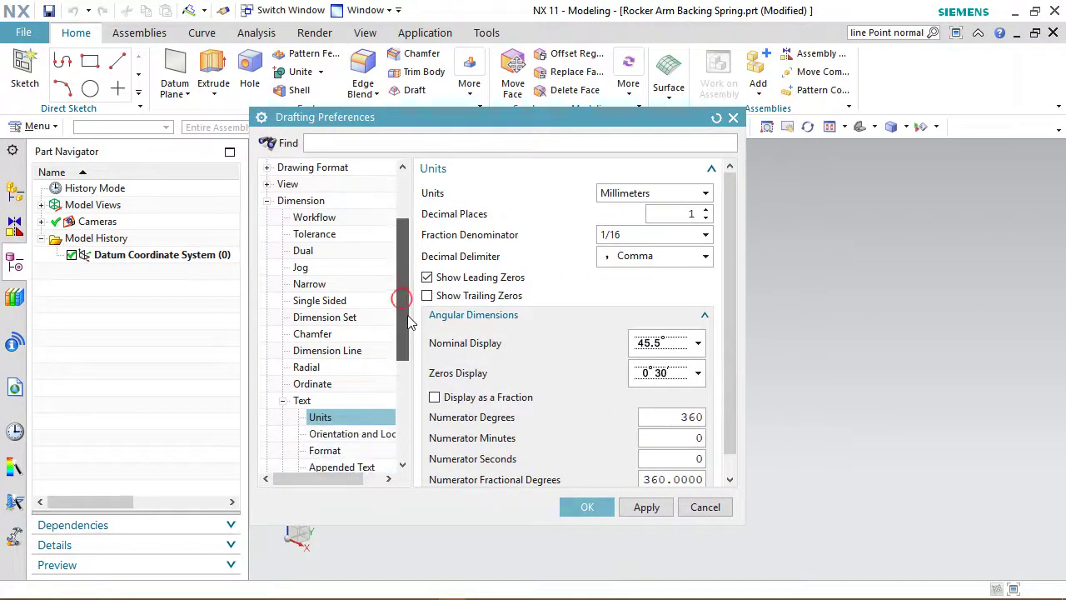
left_click(319, 418)
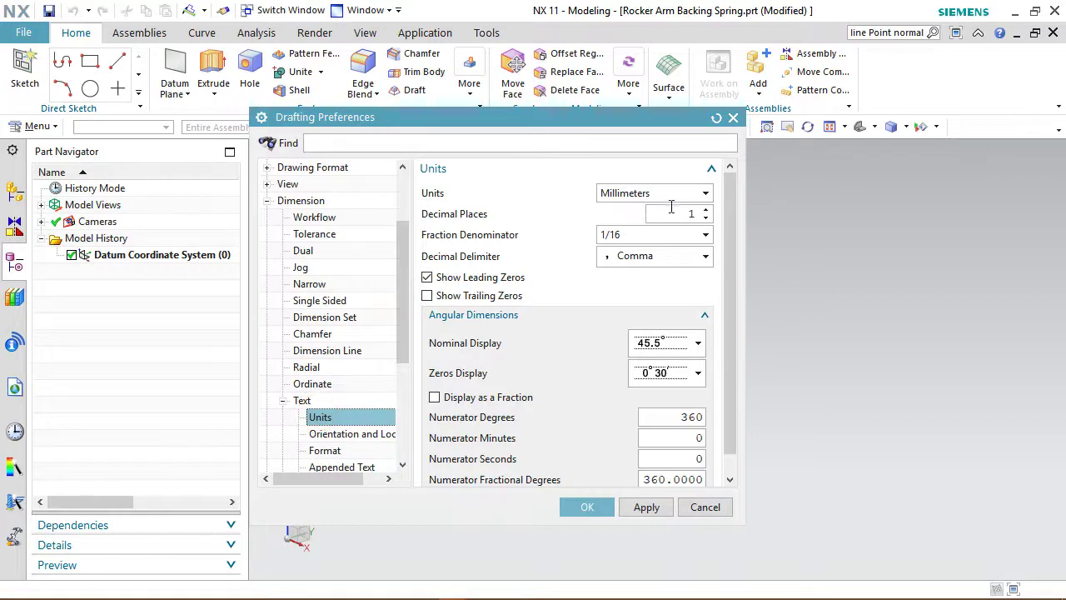
left_click(704, 258)
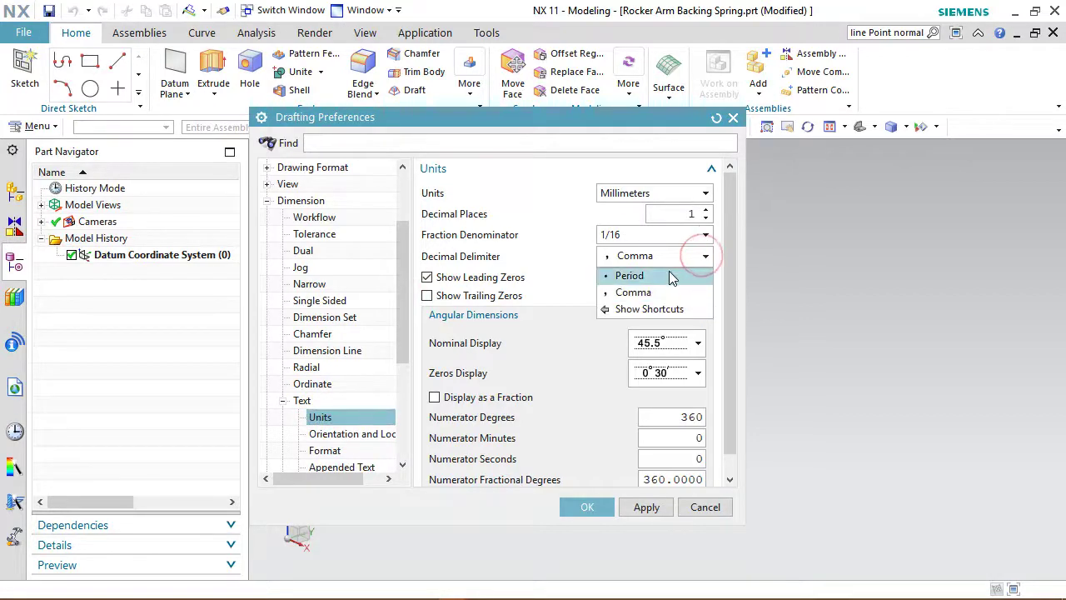
left_click(670, 274)
left_click(705, 212)
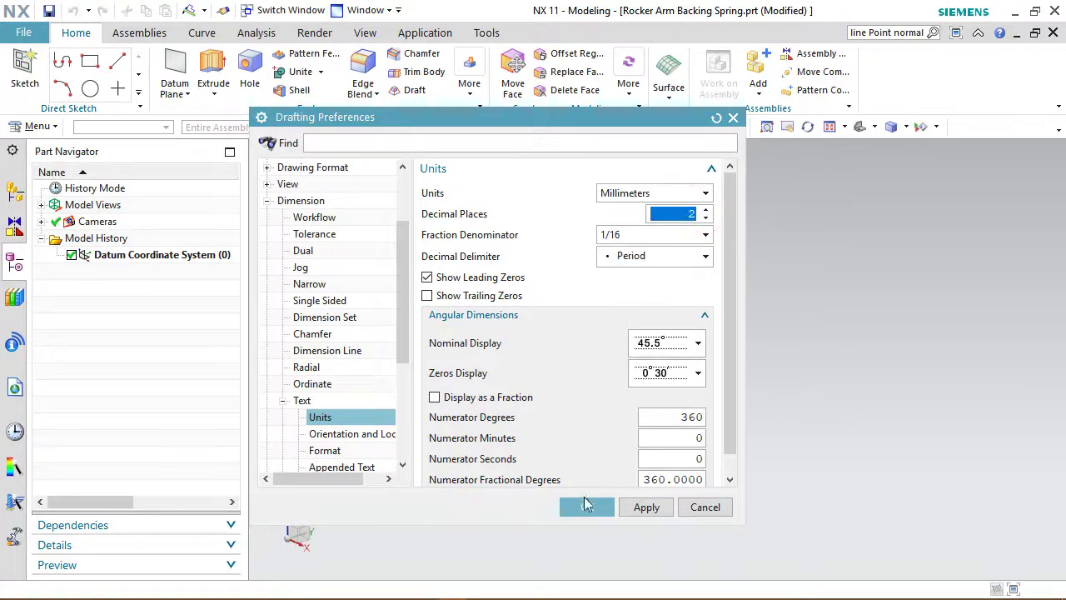
left_click(587, 508)
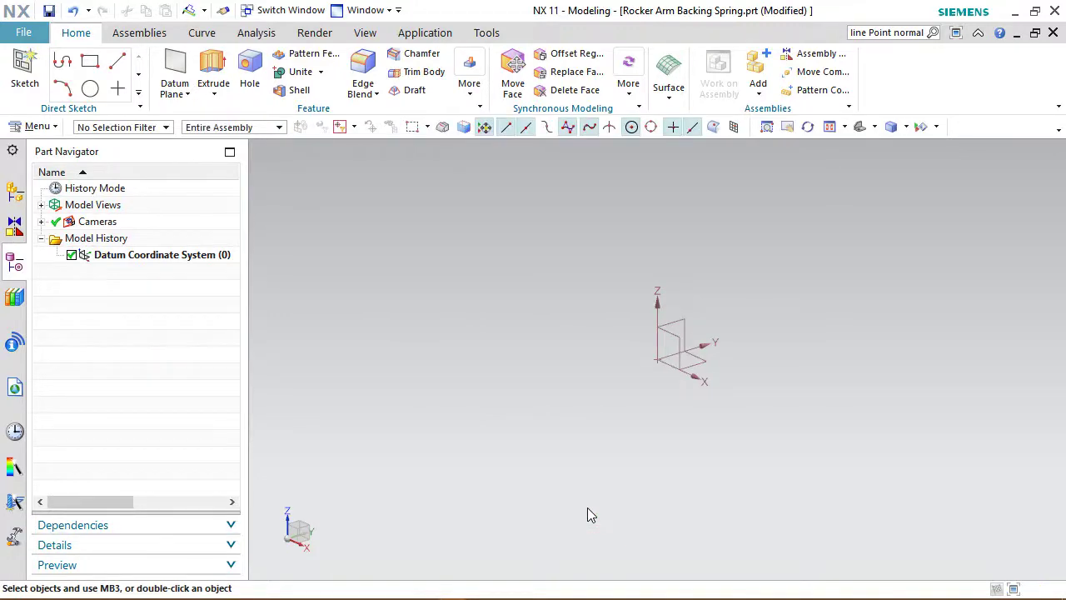
Step: Create a sketch on the YZ plane of the datum coordinate system and orient the view to it
left_click(23, 67)
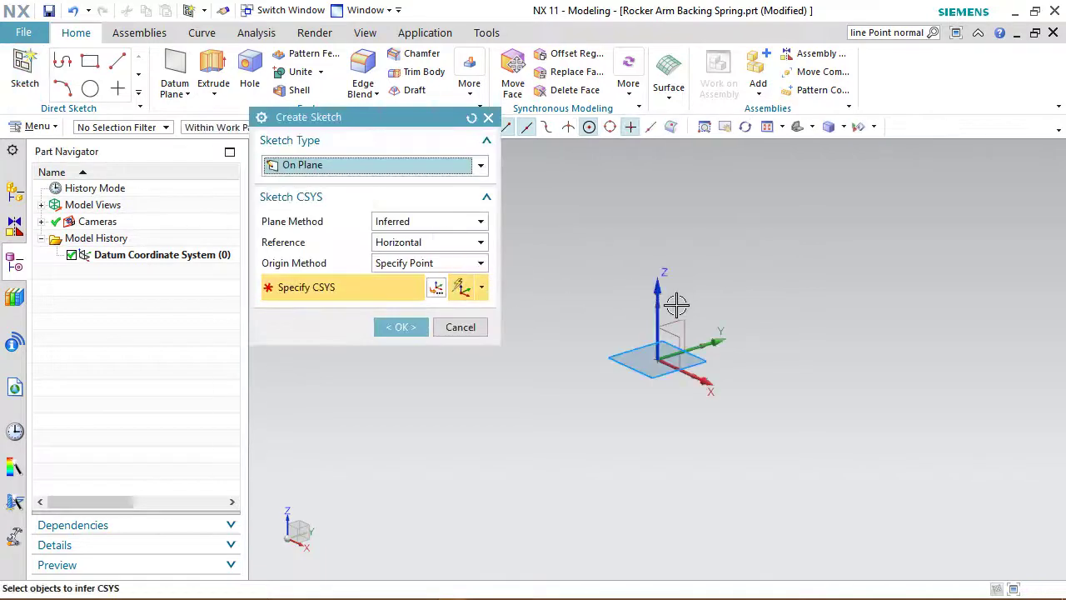
left_click(681, 310)
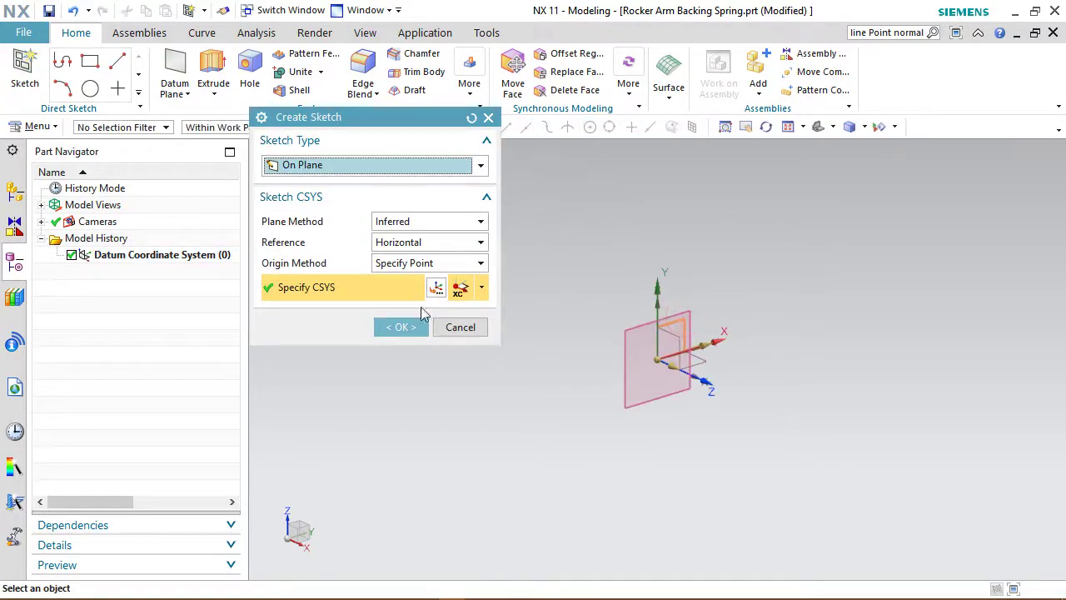
left_click(403, 326)
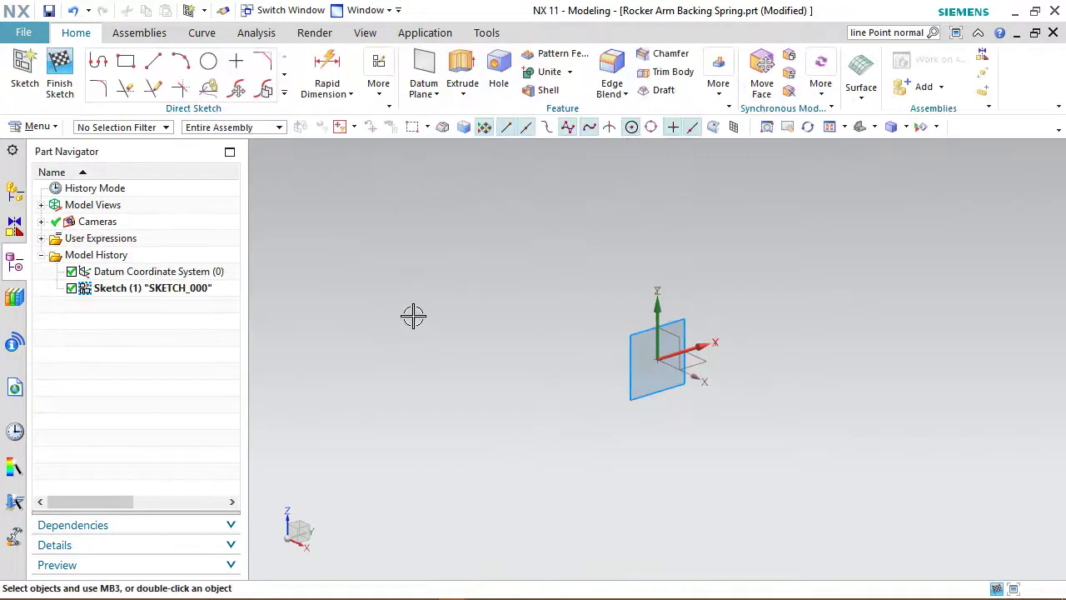
right_click(456, 319)
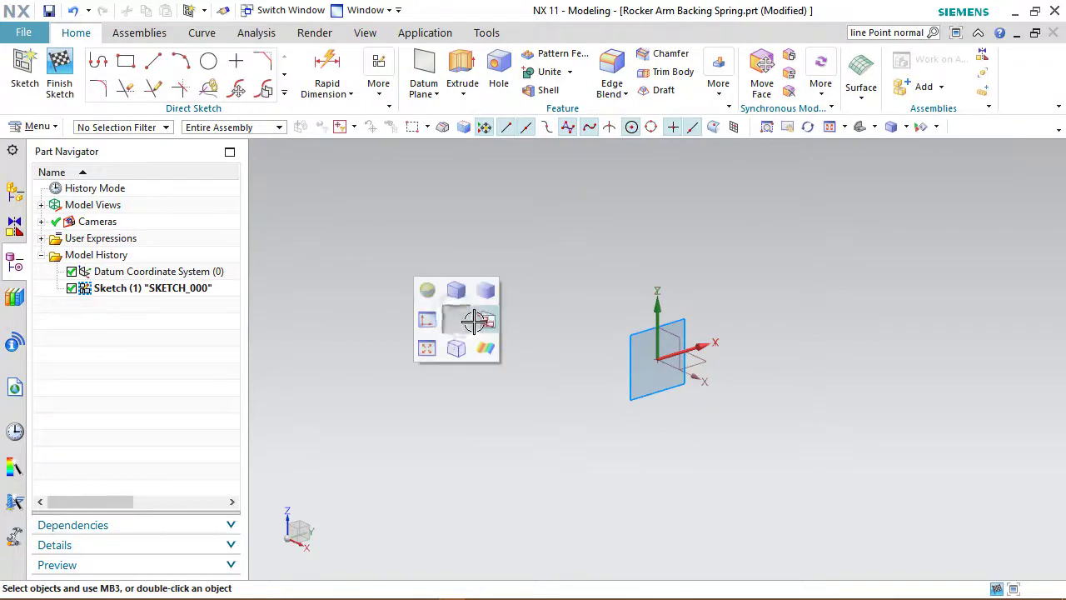
left_click(477, 320)
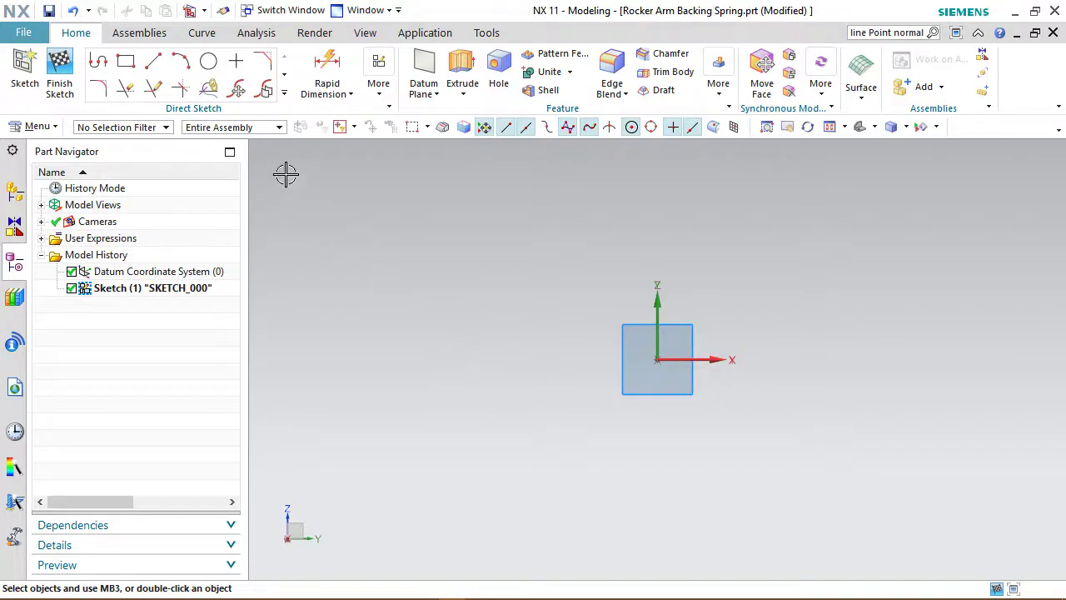
Step: Draw a circle of diameter 2.45 mm on the negative horizontal side of the sketch origin and reposition its diameter dimension
left_click(209, 62)
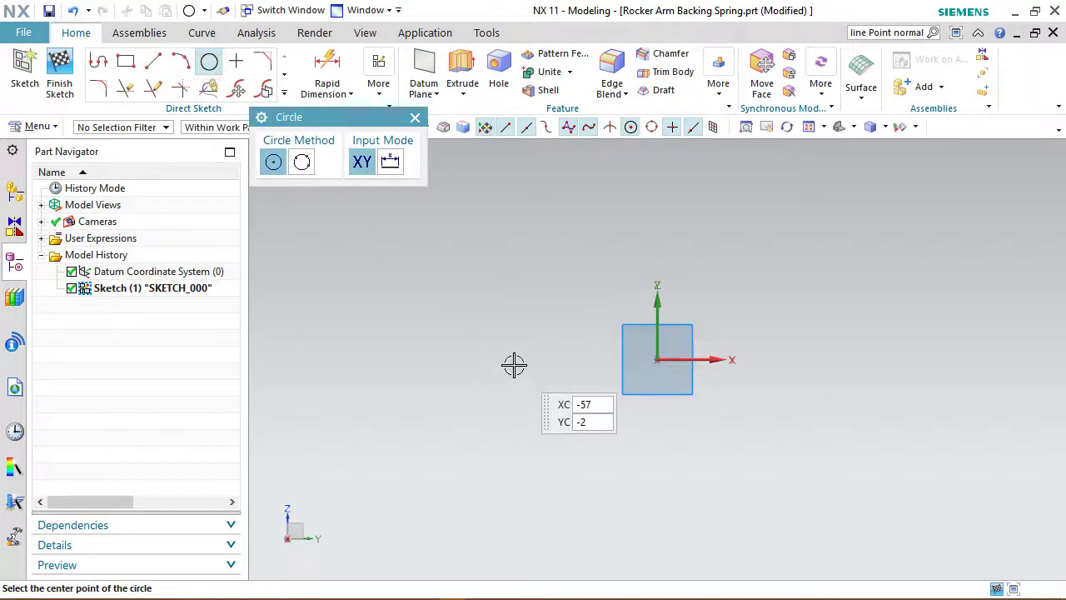
left_click(508, 323)
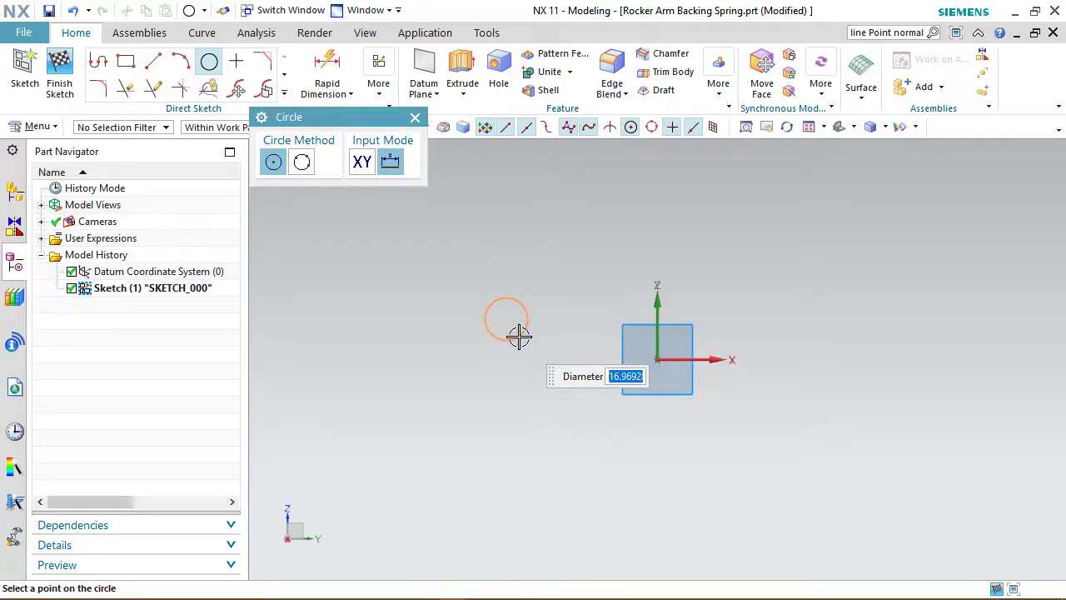
type("2.45")
key("Return")
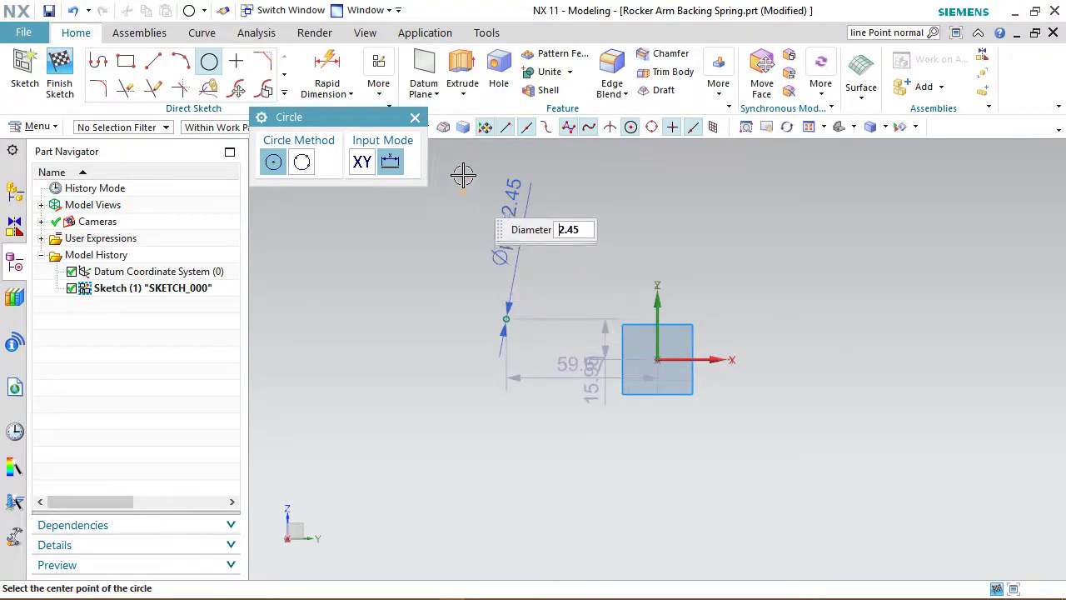
left_click(415, 117)
mouse_move(535, 300)
middle_mouse_down()
mouse_move(565, 279)
mouse_move(535, 307)
middle_mouse_up()
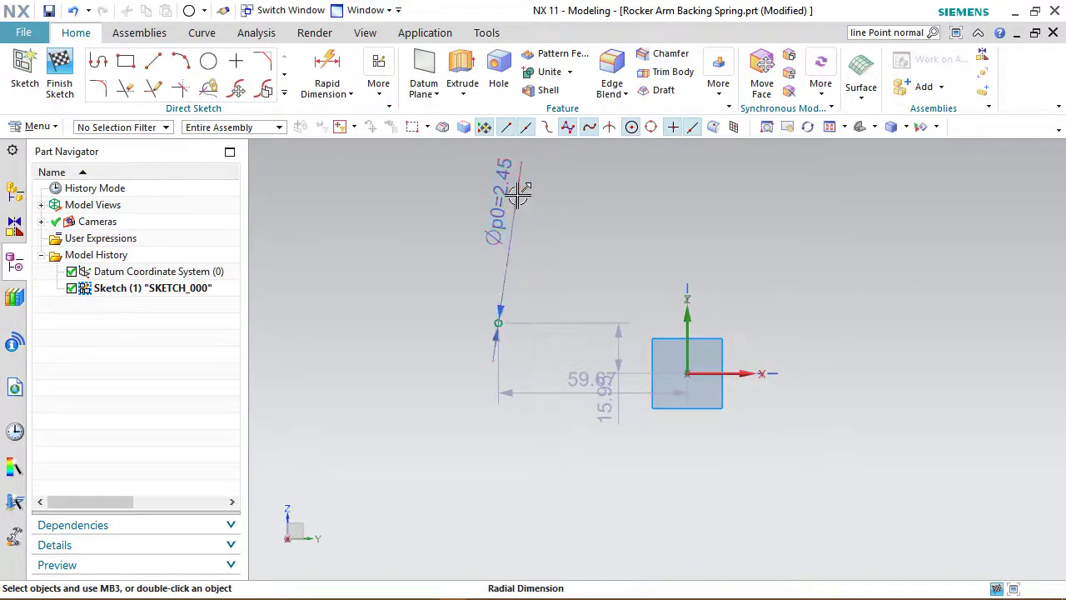
middle_click_drag(514, 203, 640, 324)
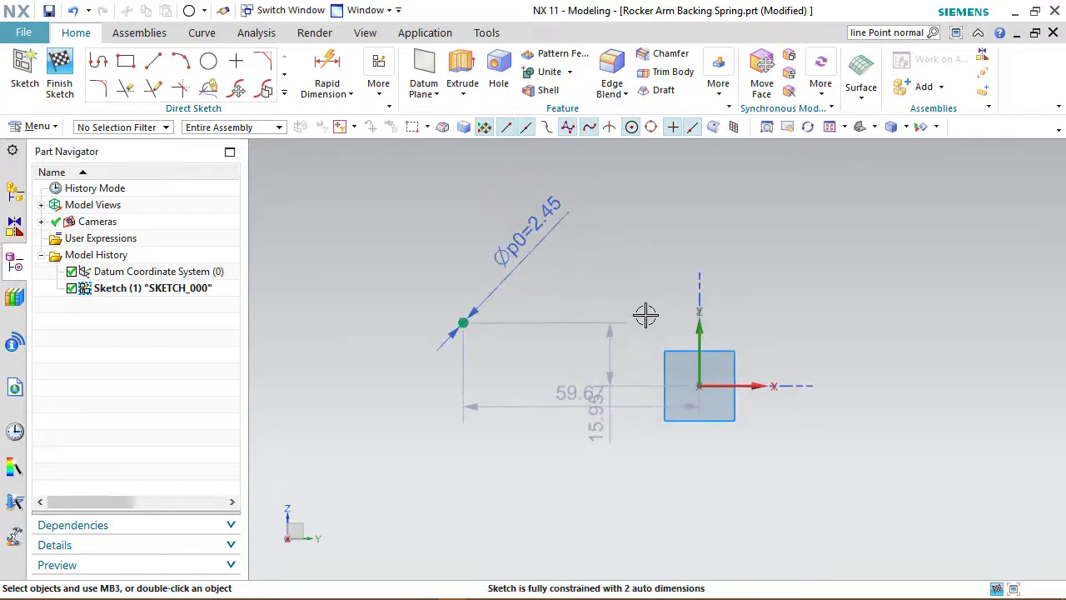
Step: Constrain the circle's centre to align horizontally with the sketch origin
scroll(461, 324, "up", 5)
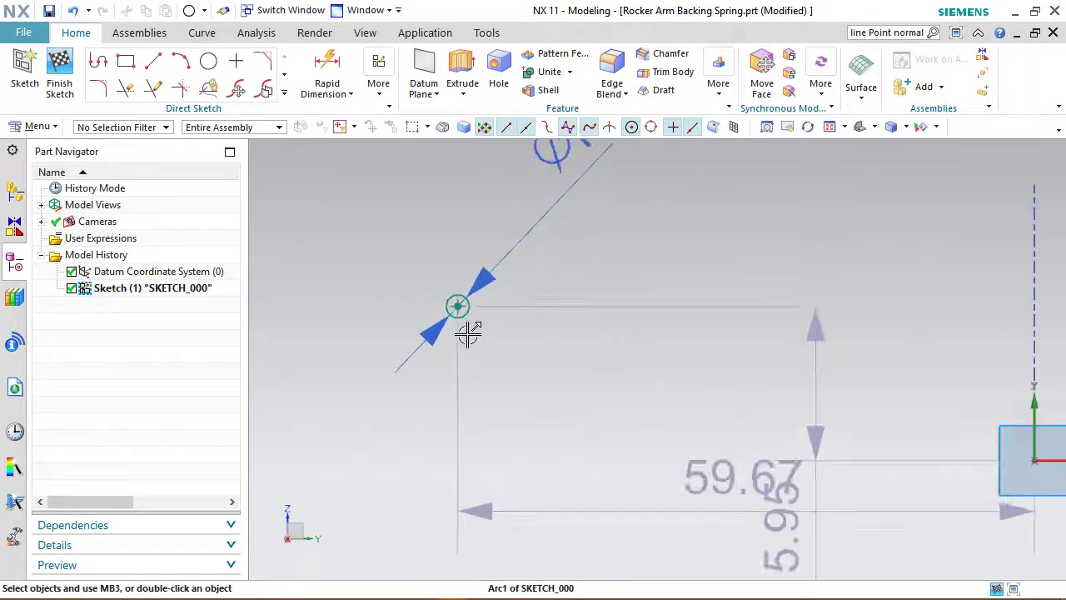
left_click(453, 289)
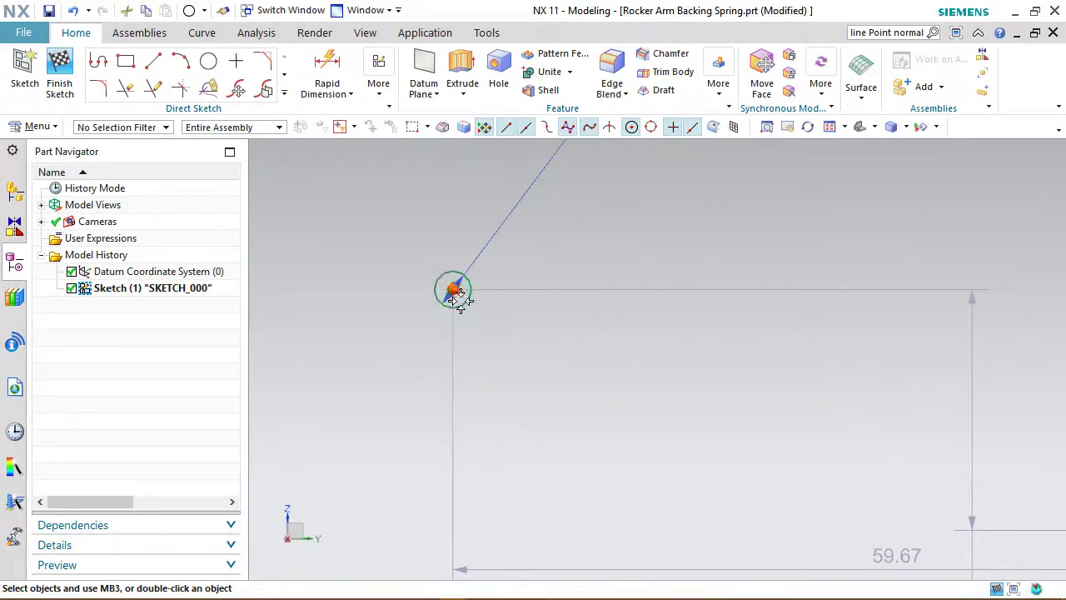
scroll(250, 381, "down", 5)
scroll(533, 475, "up", 5)
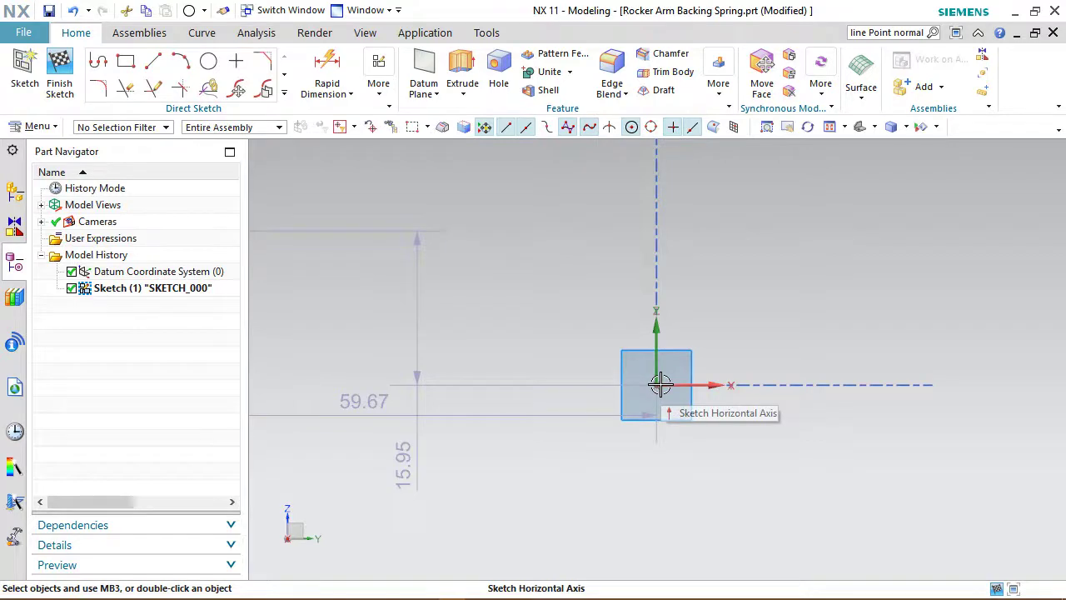
left_click(660, 384)
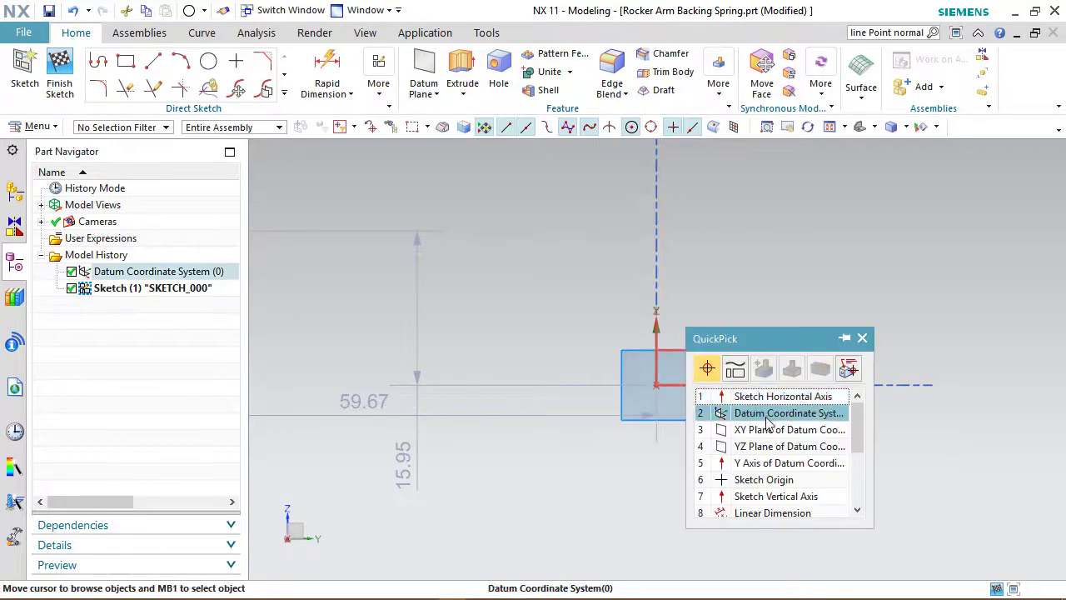
left_click(756, 479)
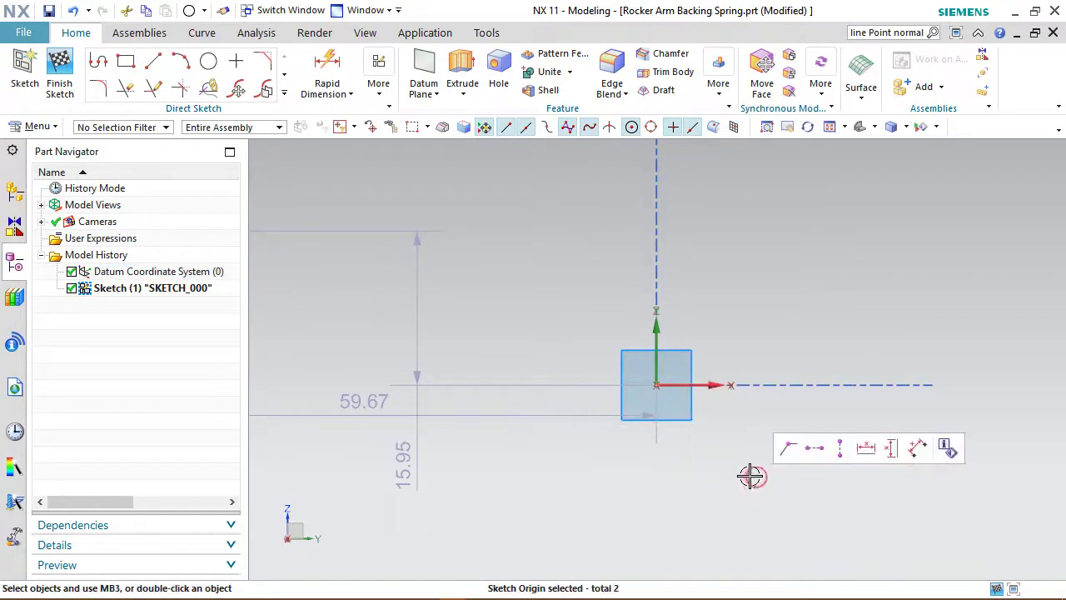
left_click(814, 450)
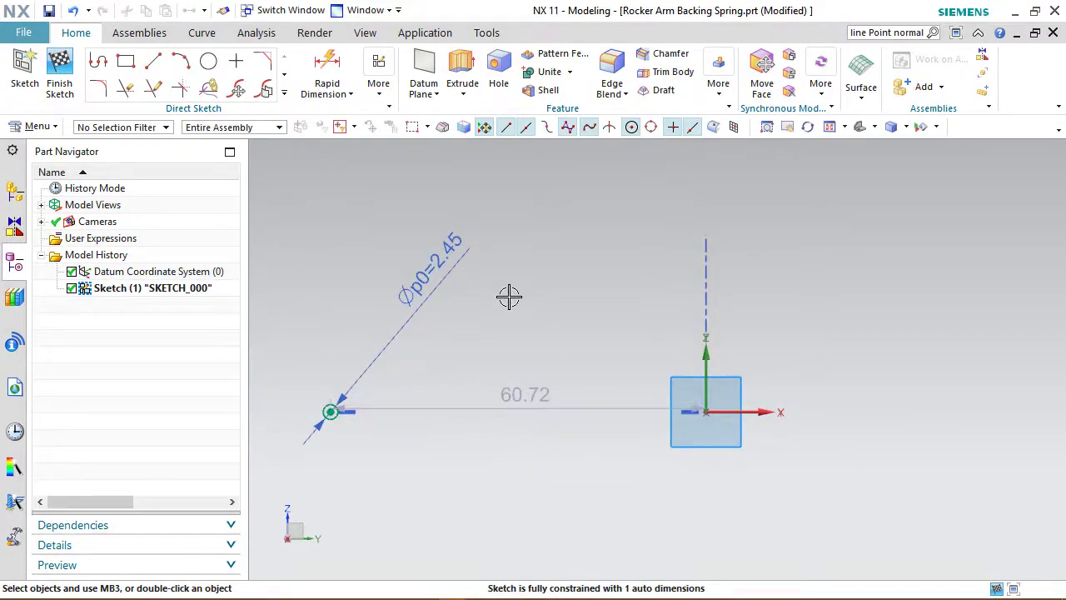
Step: Dimension the horizontal distance between the sketch's vertical axis and the circle's centre as 12.4 mm
left_click(326, 69)
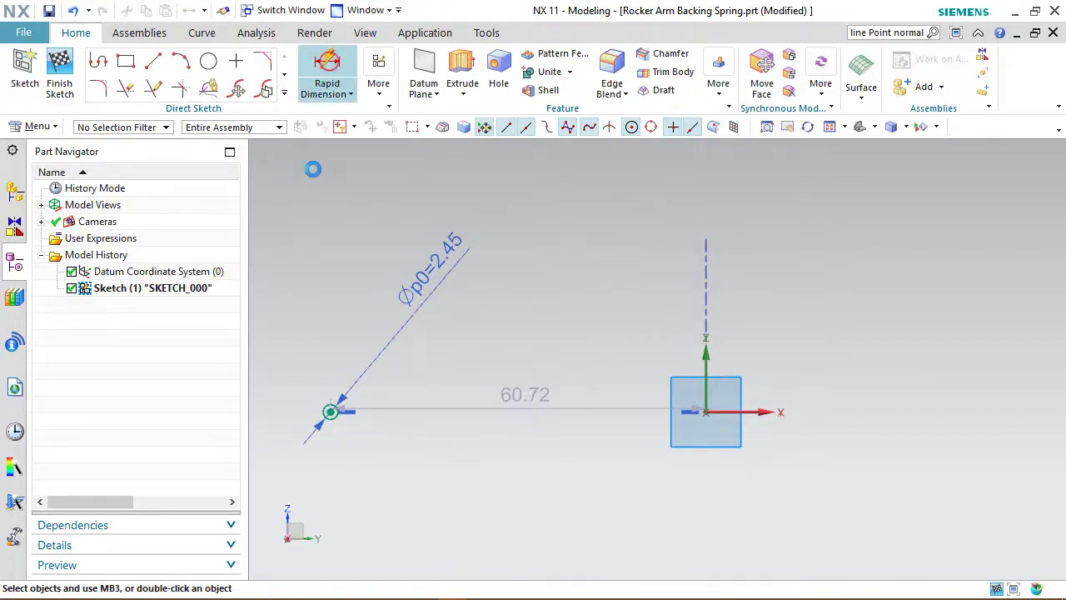
left_click(705, 392)
middle_click_drag(693, 416, 778, 430, "shift")
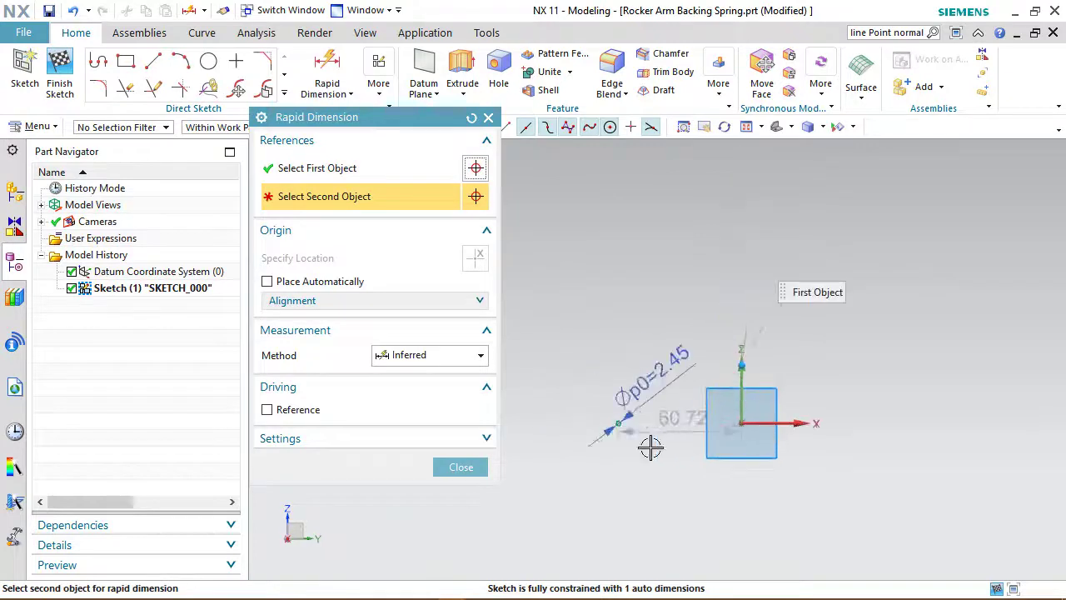
scroll(657, 428, "up", 4)
scroll(663, 427, "up", 2)
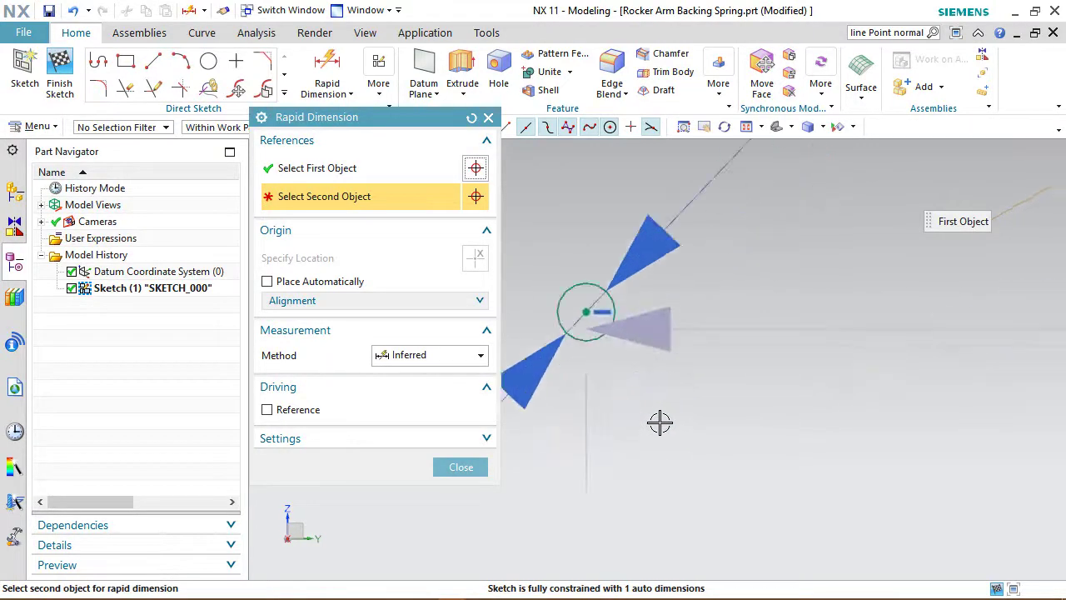
left_click(586, 312)
scroll(633, 400, "down", 4)
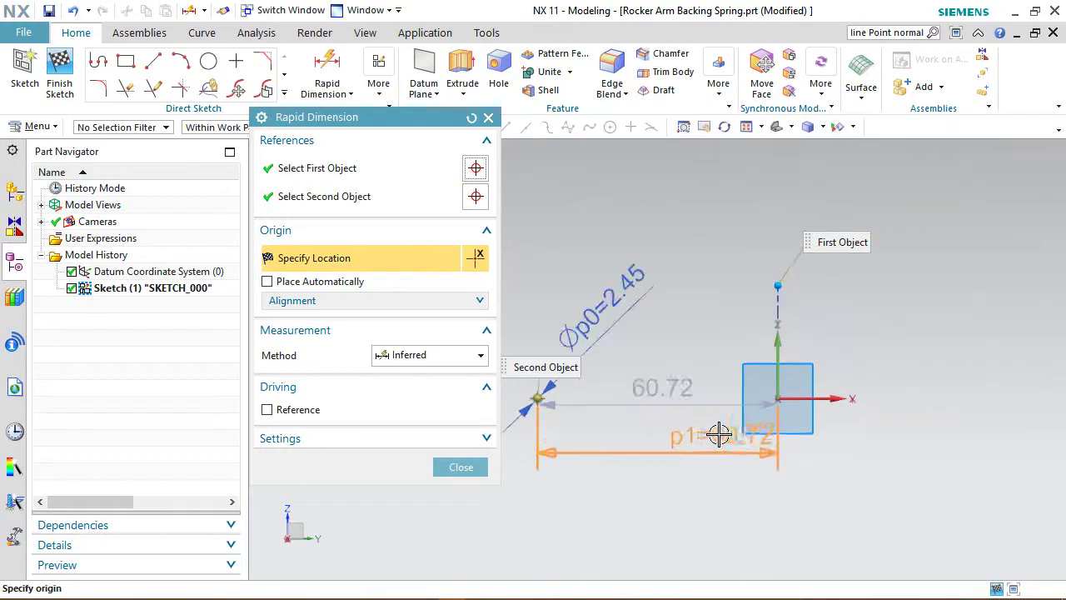
left_click(676, 431)
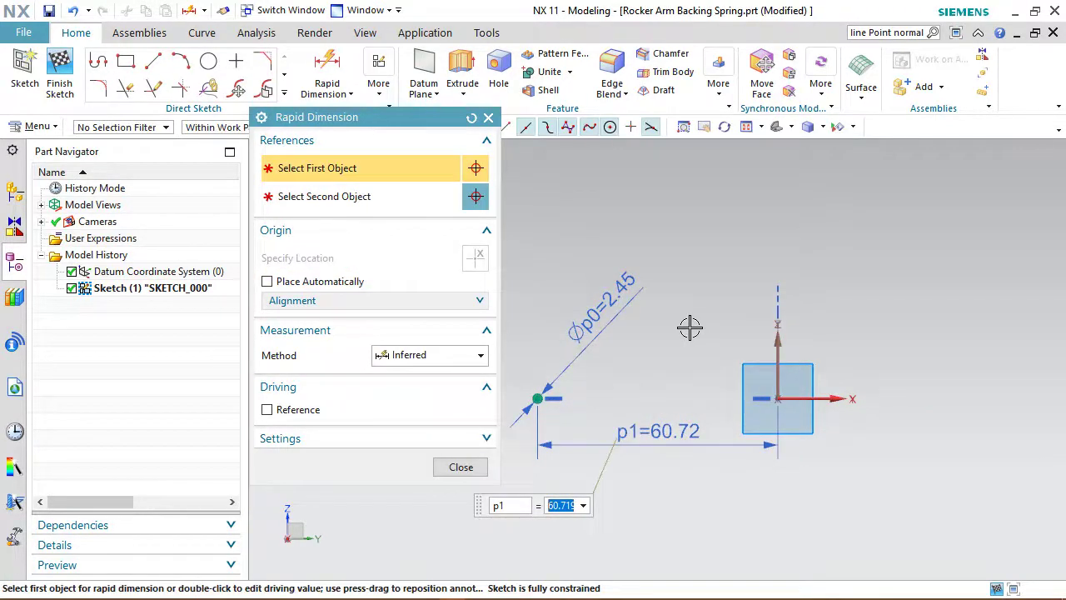
type("12.4")
key("Return")
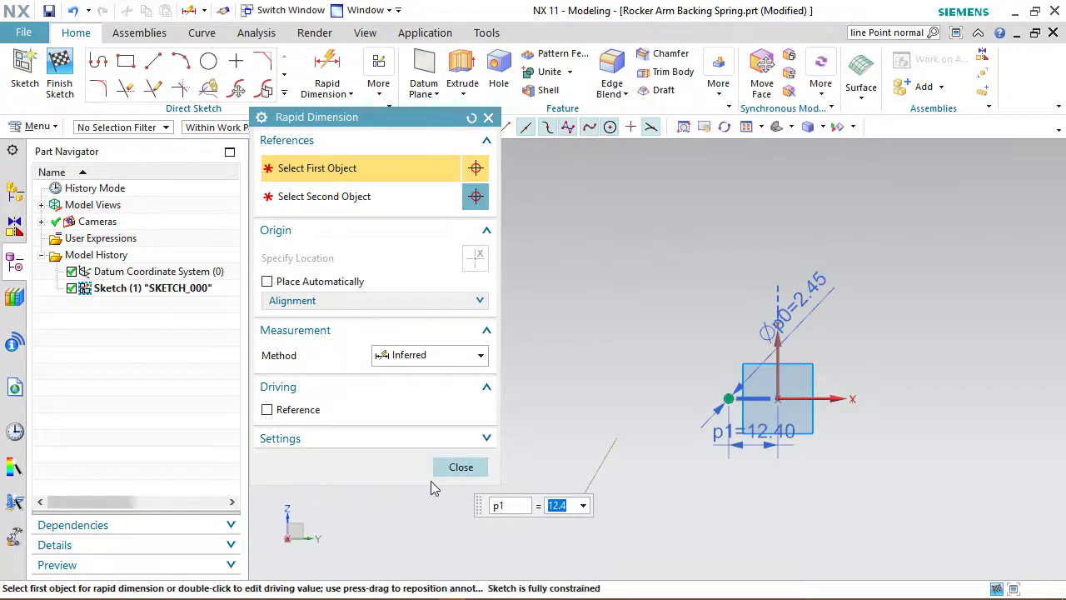
left_click(442, 473)
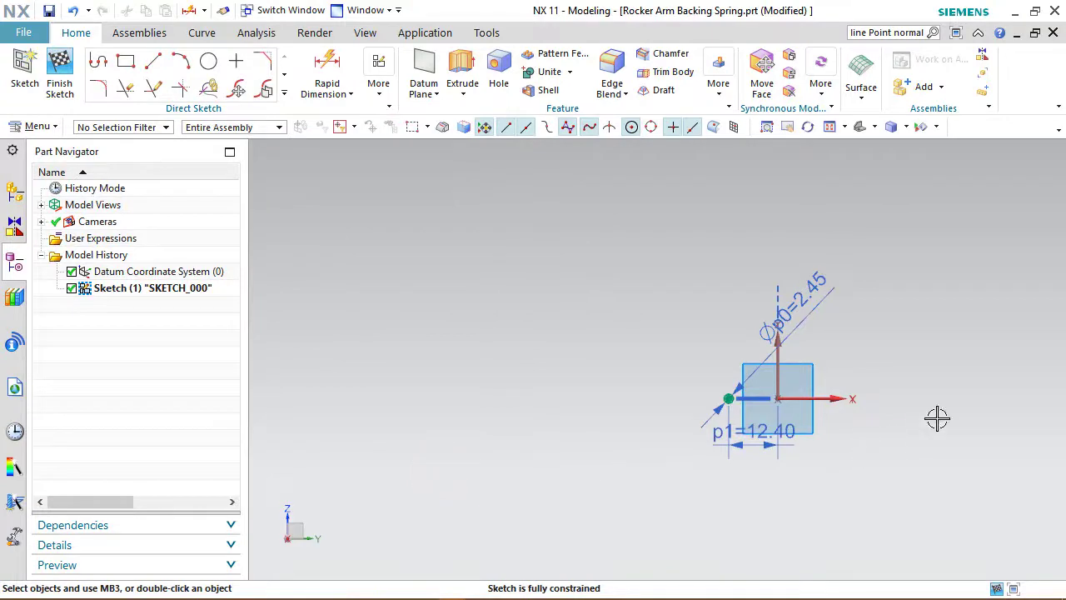
right_click(880, 359)
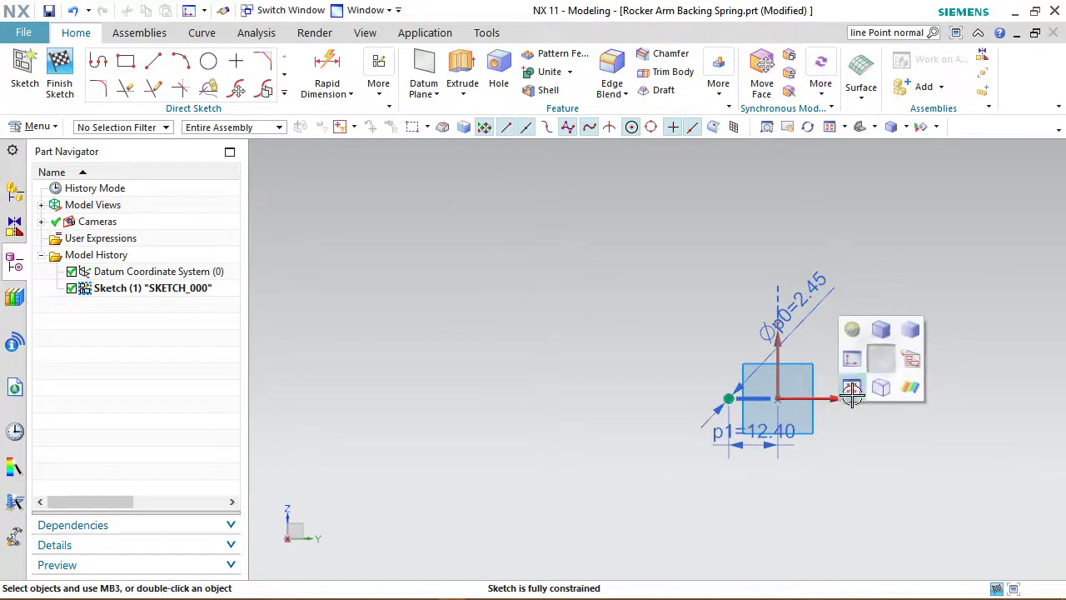
left_click(848, 383)
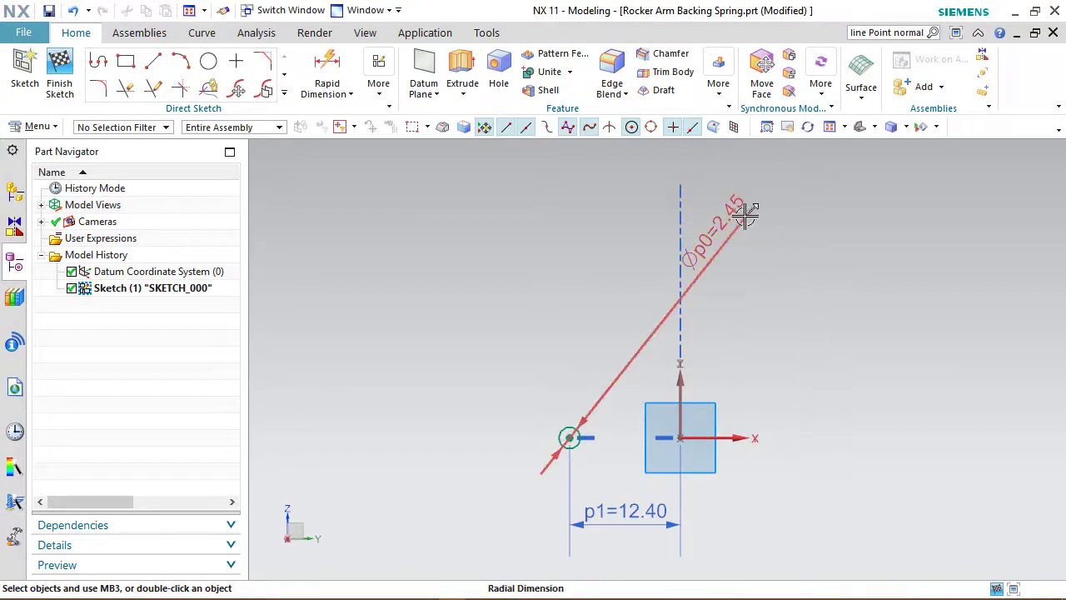
Step: Move the circle's diameter dimension close beside the circle and finish the sketch
mouse_move(745, 213)
left_mouse_down()
mouse_move(566, 307)
mouse_move(497, 376)
mouse_move(503, 396)
left_mouse_up()
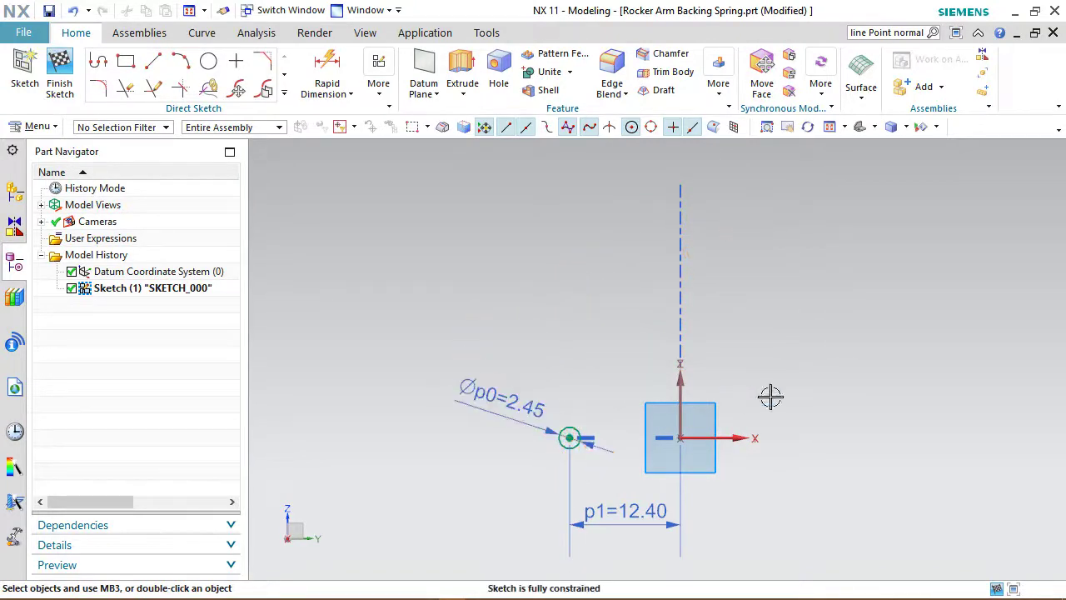
right_click(851, 247)
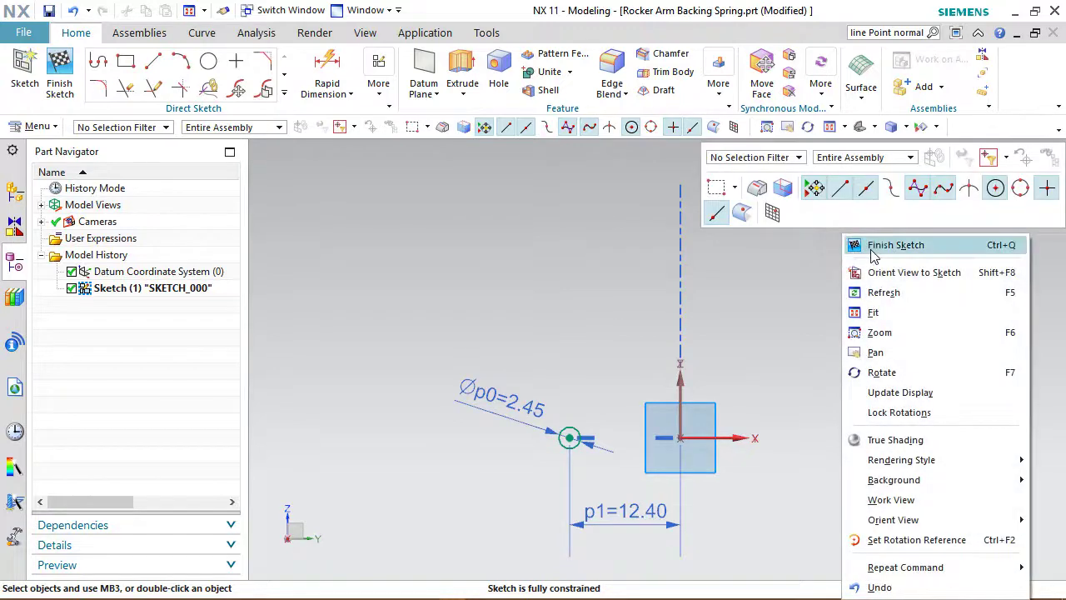
left_click(870, 250)
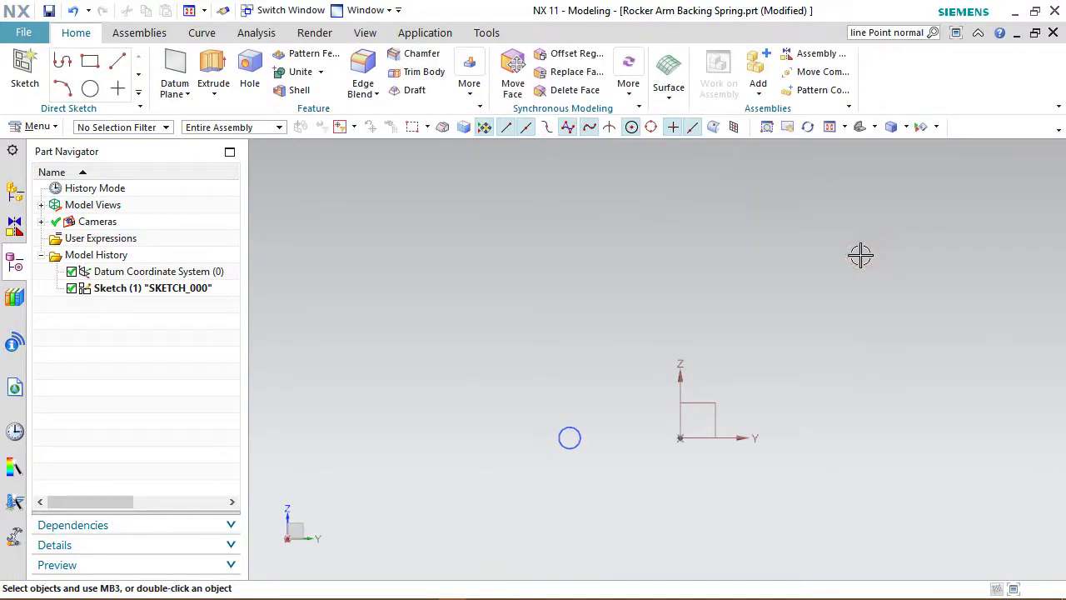
Step: Start a helix along a vector at the datum coordinate system origin and reset its settings to the defaults
key("Home")
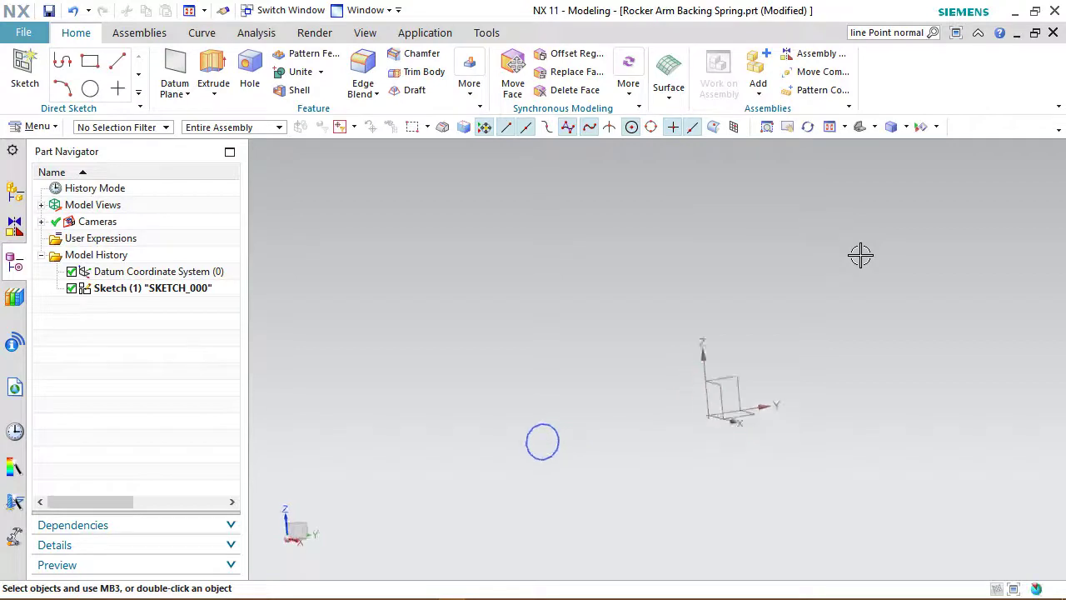
mouse_move(654, 375)
middle_mouse_down()
mouse_move(605, 371)
mouse_move(641, 364)
middle_mouse_up()
scroll(818, 272, "up", 2)
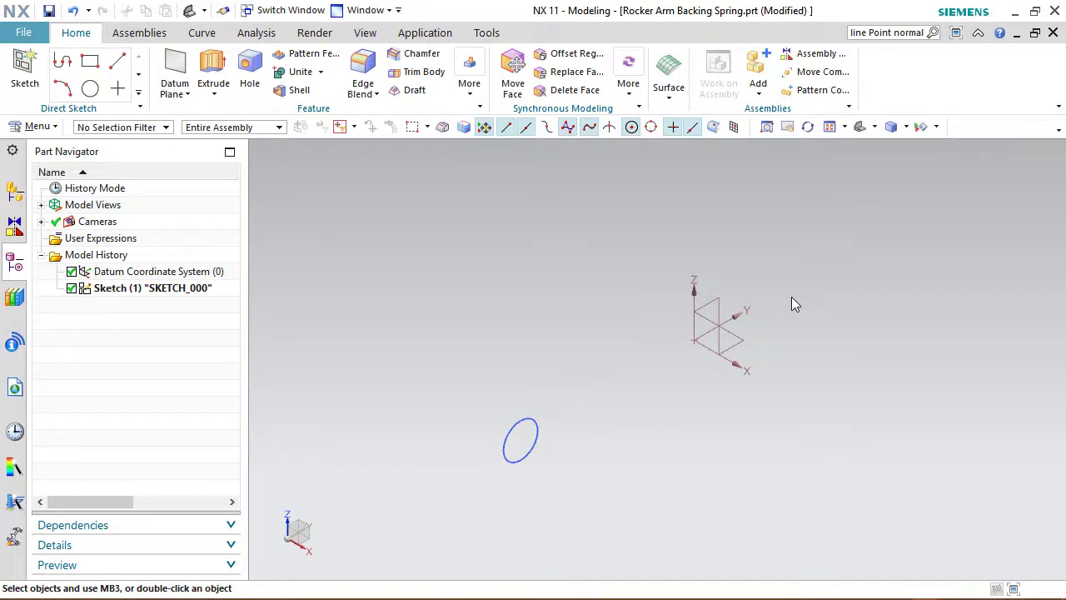
left_click(201, 33)
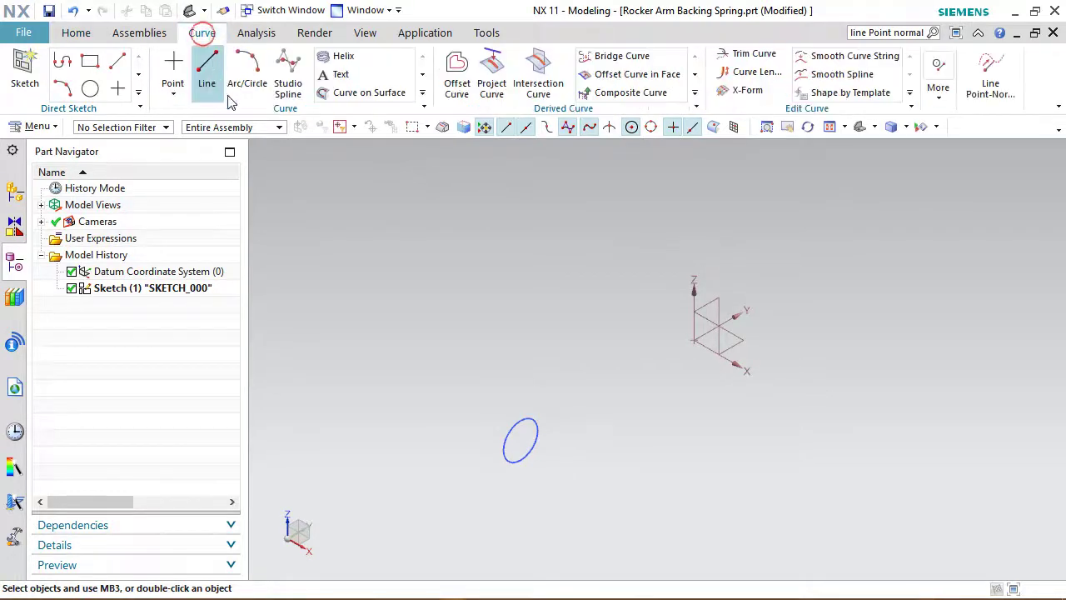
left_click(359, 60)
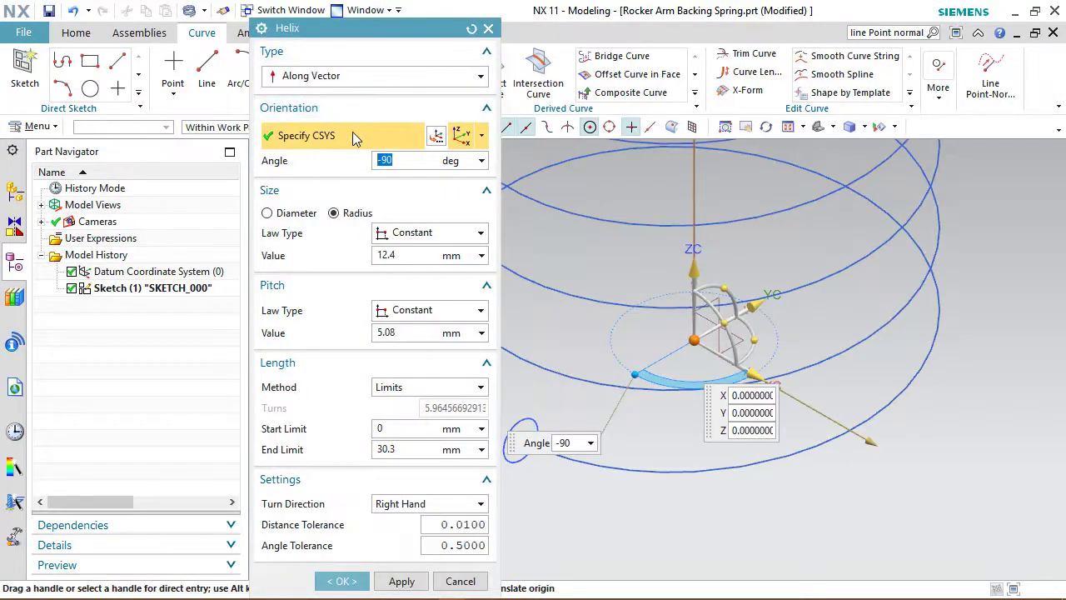
left_click(471, 29)
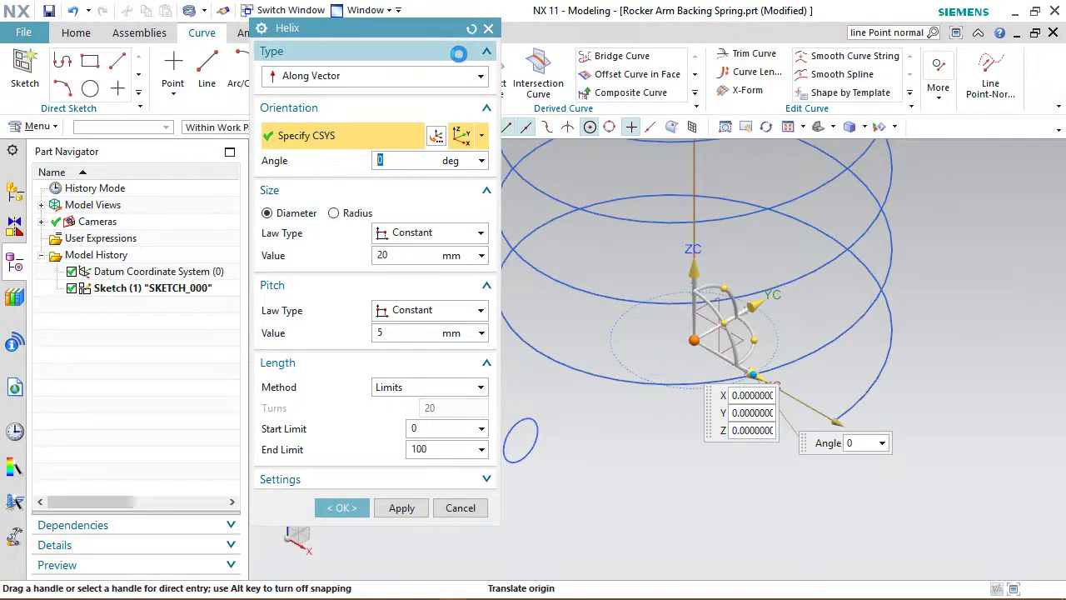
Step: Set the helix's constant size value to 12.4 mm, its constant pitch to 5.08 mm and its end limit to 30.3 mm
scroll(617, 483, "down", 2)
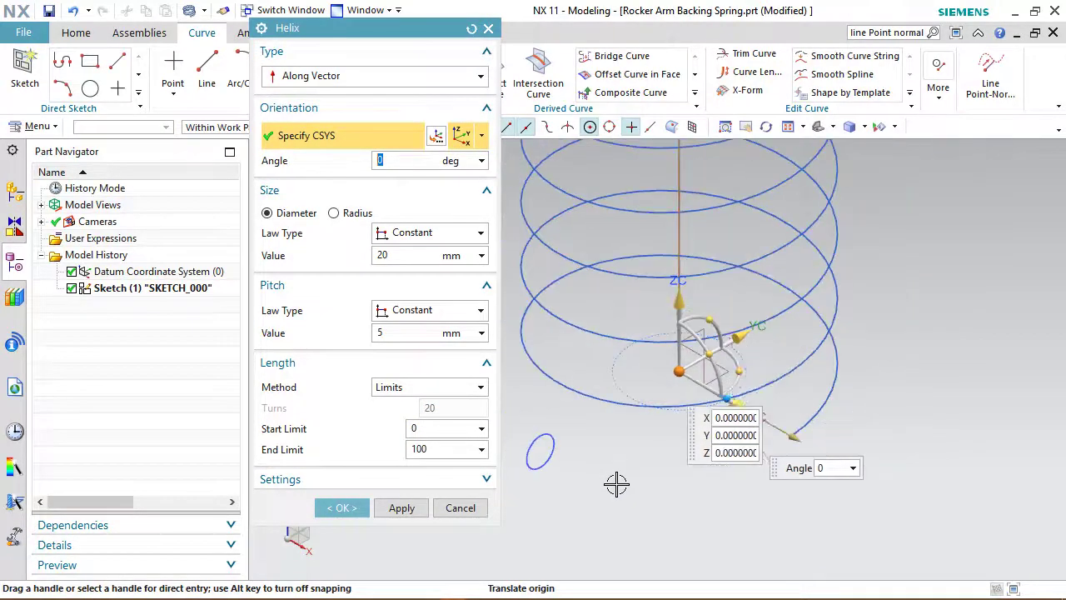
scroll(617, 483, "down", 2)
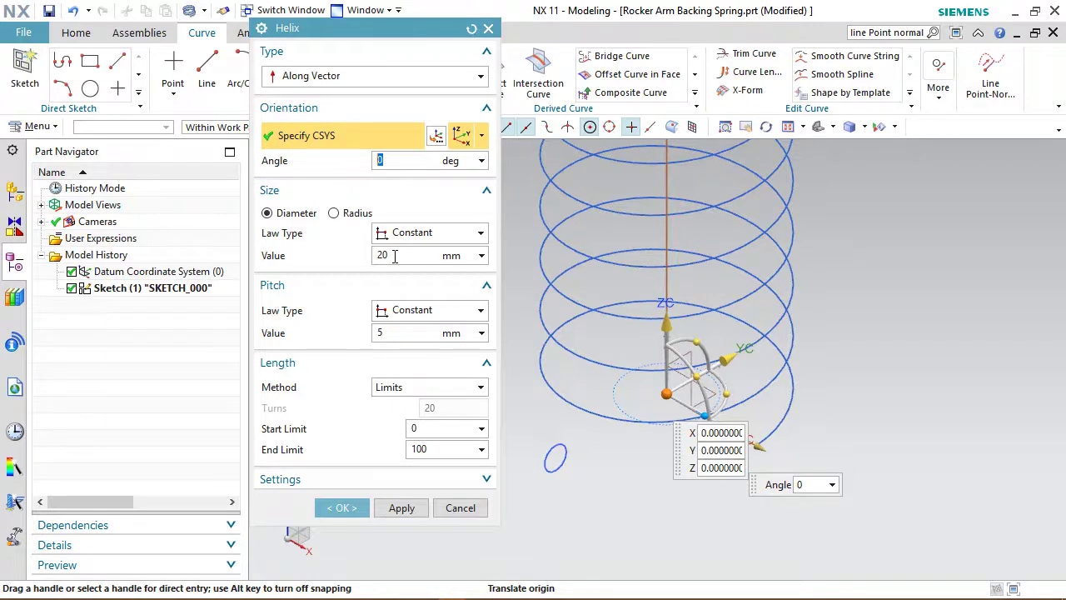
left_click_drag(394, 255, 366, 261)
type("12.4")
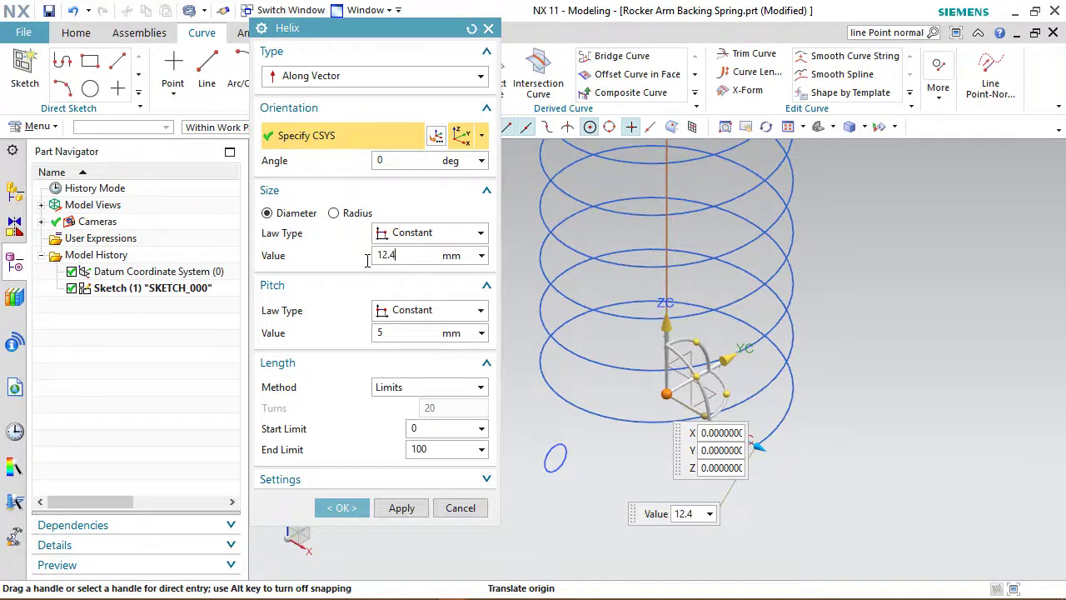
left_click(389, 334)
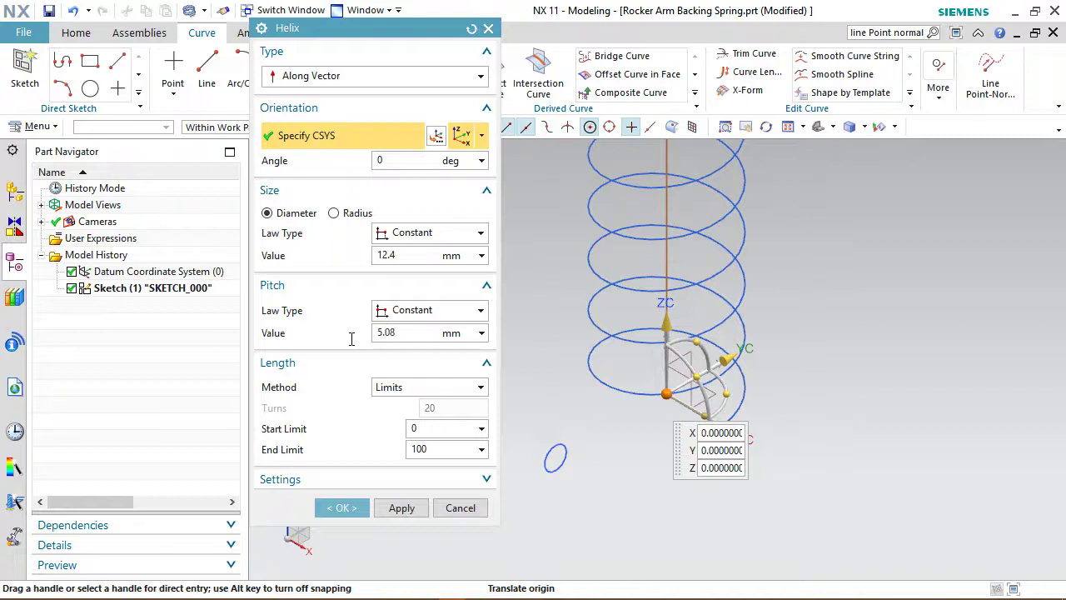
double_click(427, 449)
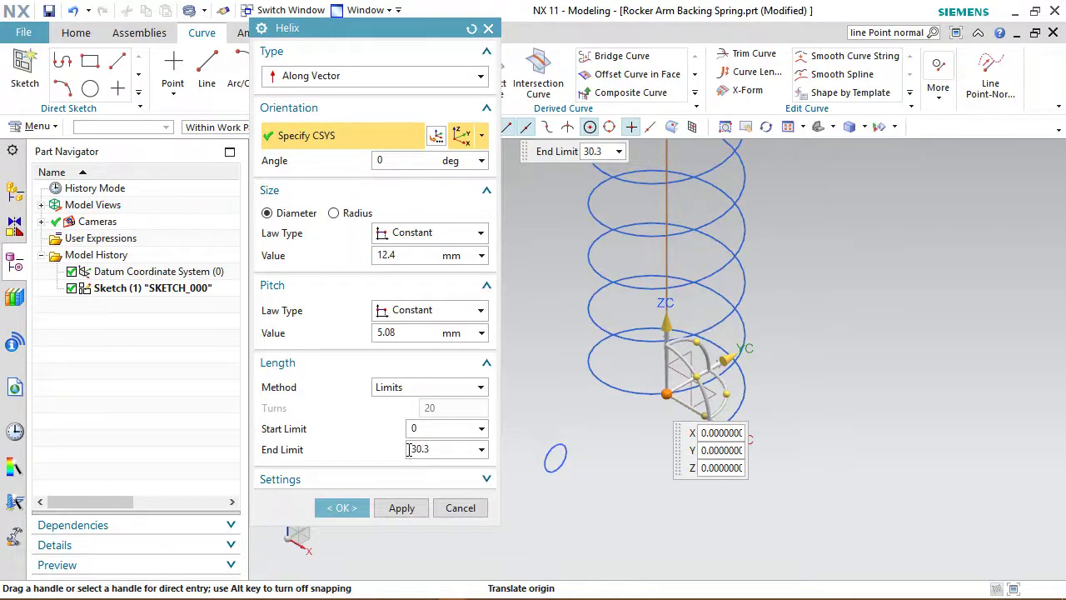
left_click(409, 333)
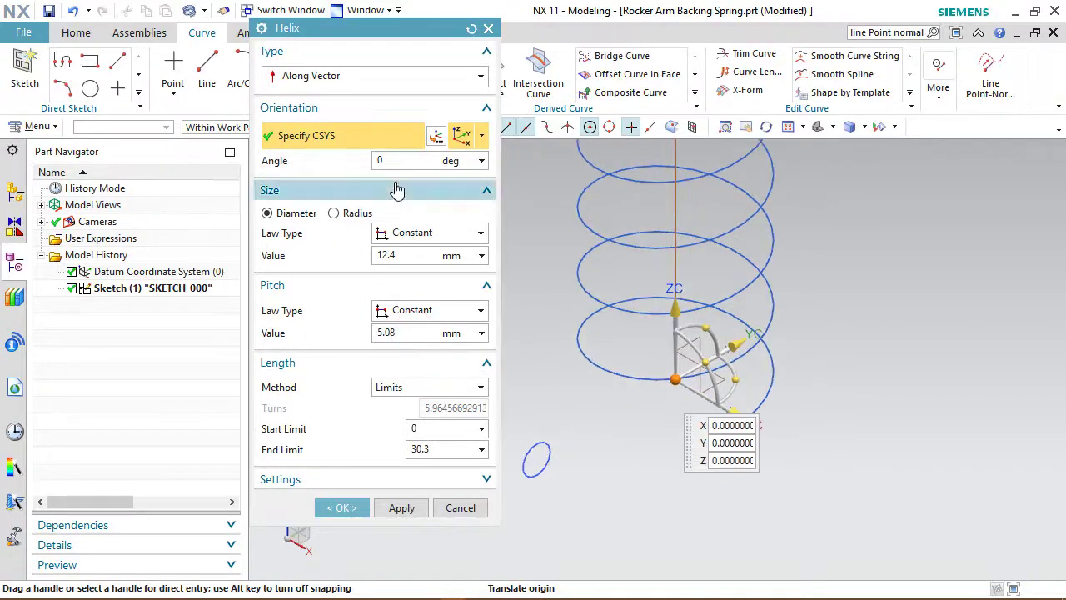
Step: Set the helix's start angle to -90 degrees
left_click(386, 160)
type("-")
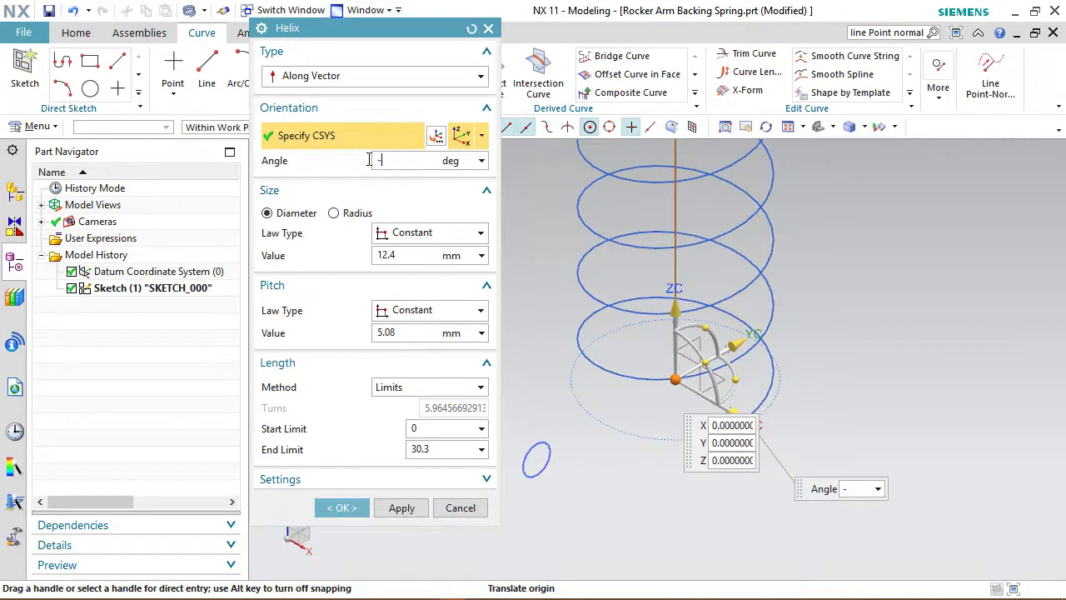
type("90")
key("Return")
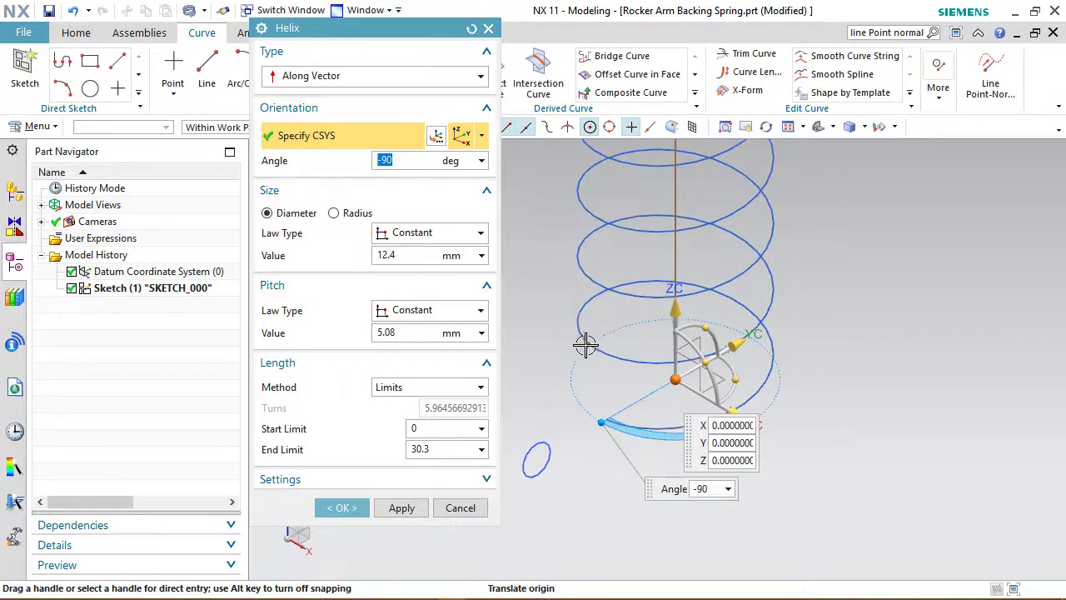
scroll(585, 348, "down", 2)
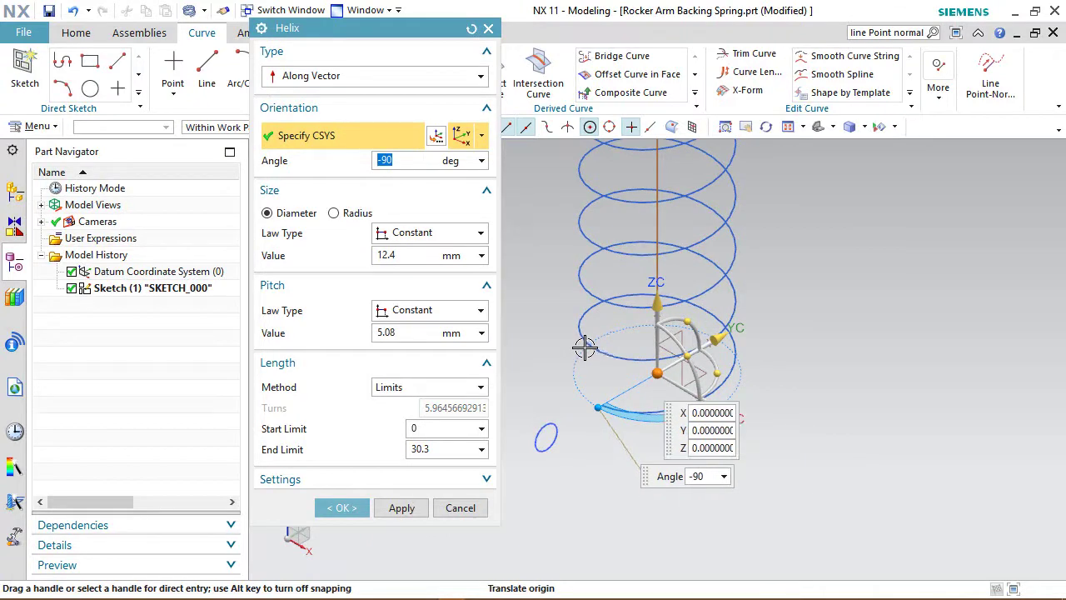
Step: Define the helix size by radius instead of diameter and create the helix
left_click(333, 214)
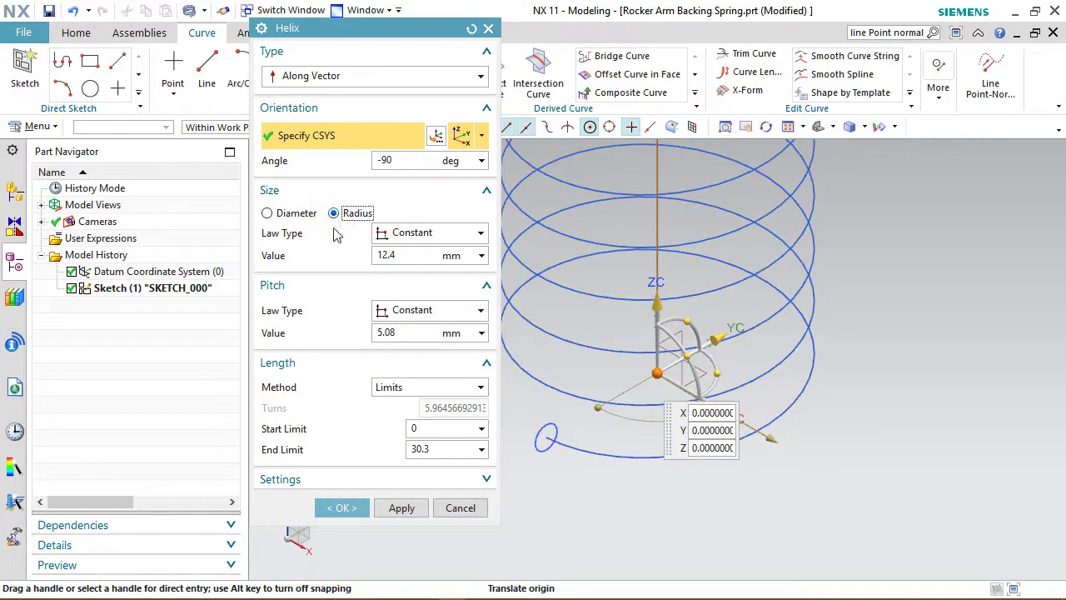
scroll(655, 504, "down", 2)
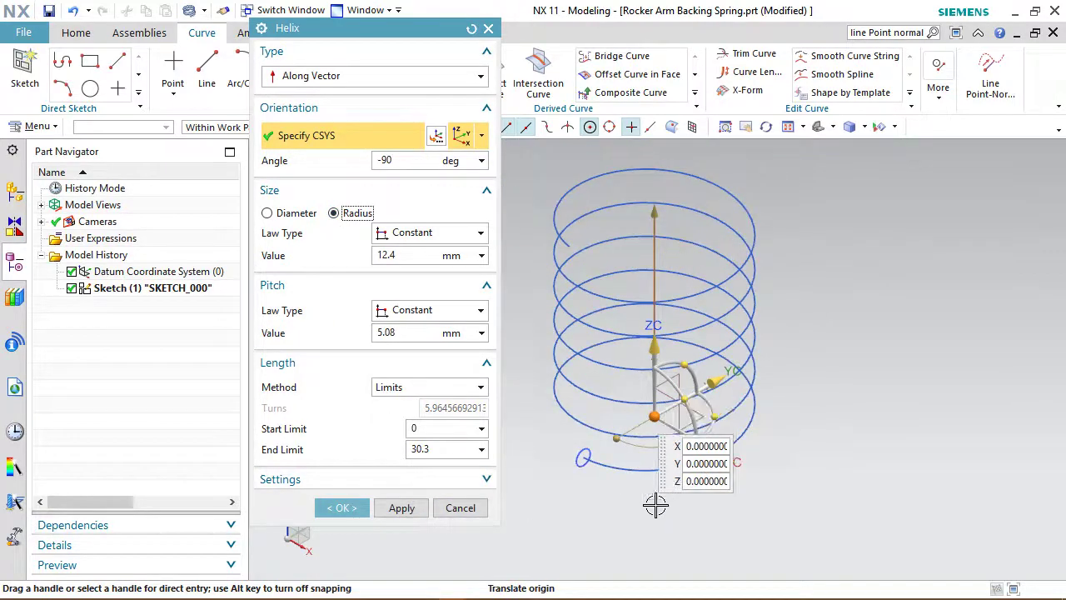
left_click(343, 508)
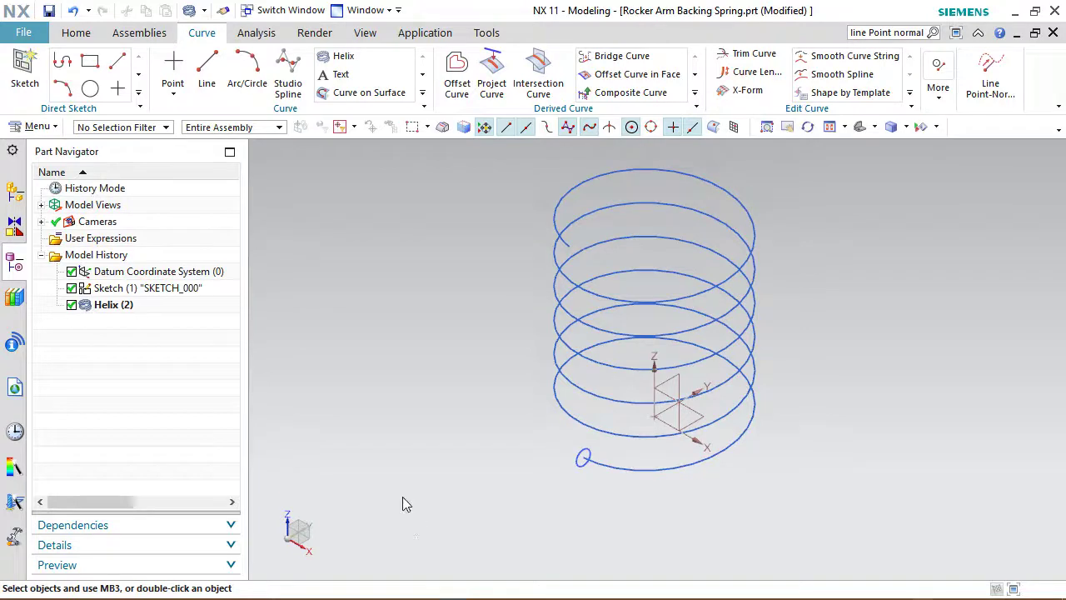
Step: Create a Swept body using the wire circle as the section and the helix as the guide
left_click(77, 35)
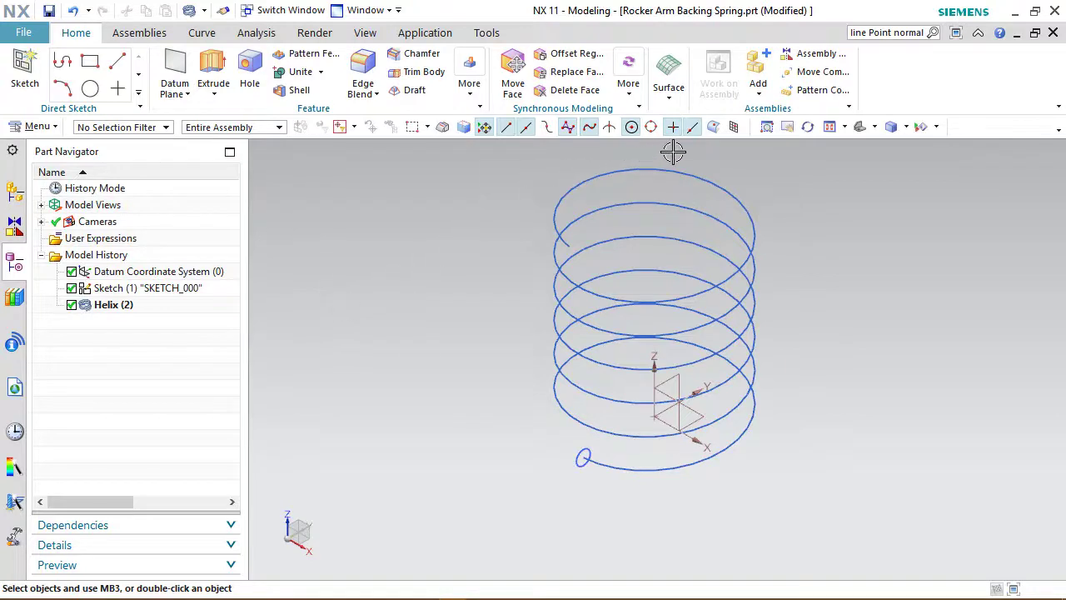
left_click(676, 105)
left_click(676, 105)
left_click(671, 98)
left_click(740, 146)
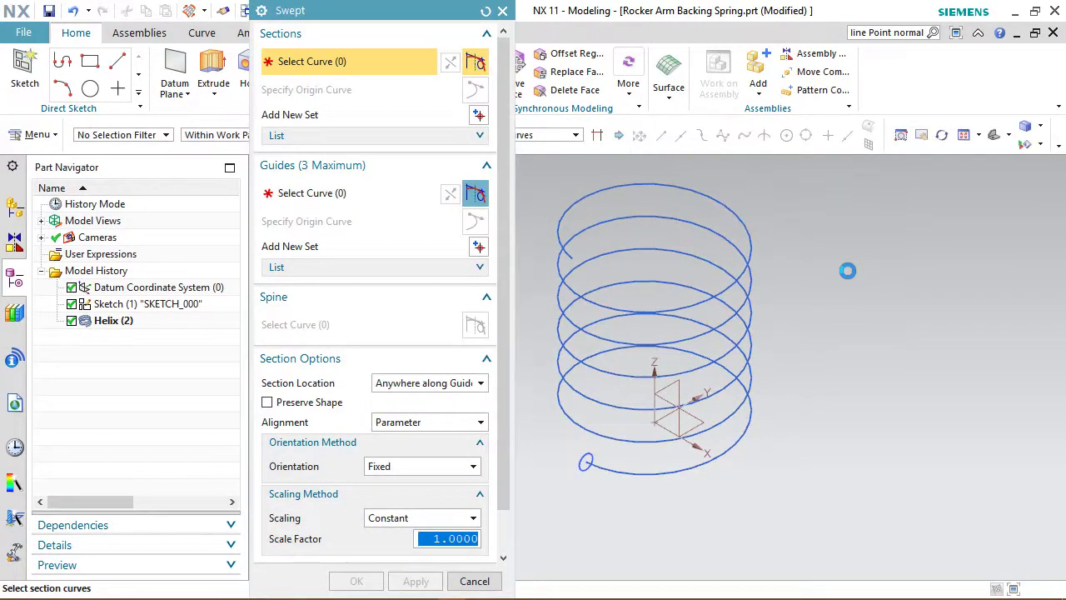
left_click(580, 460)
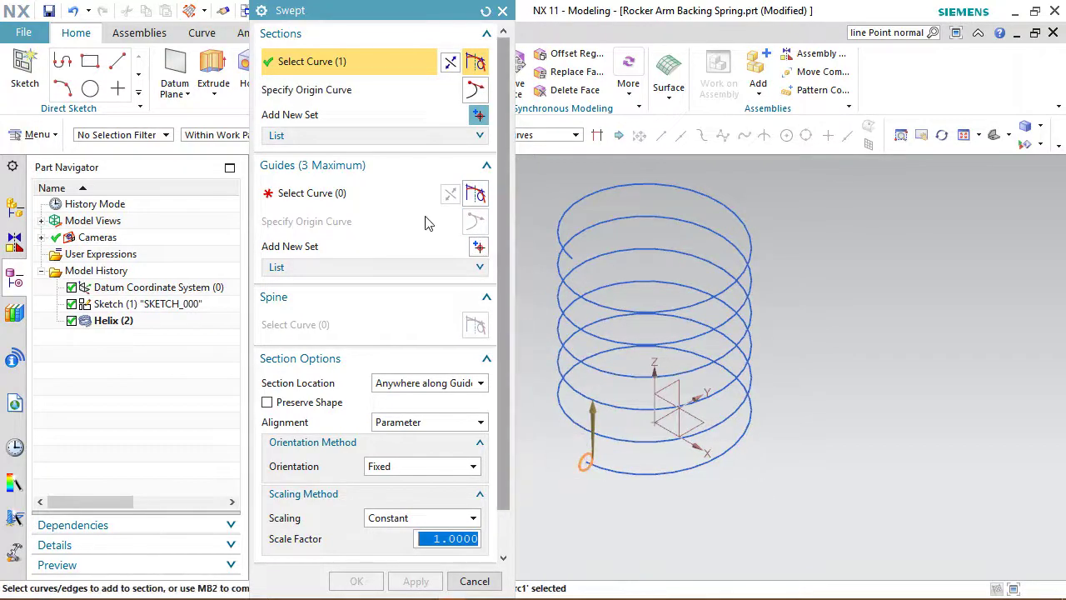
left_click(343, 195)
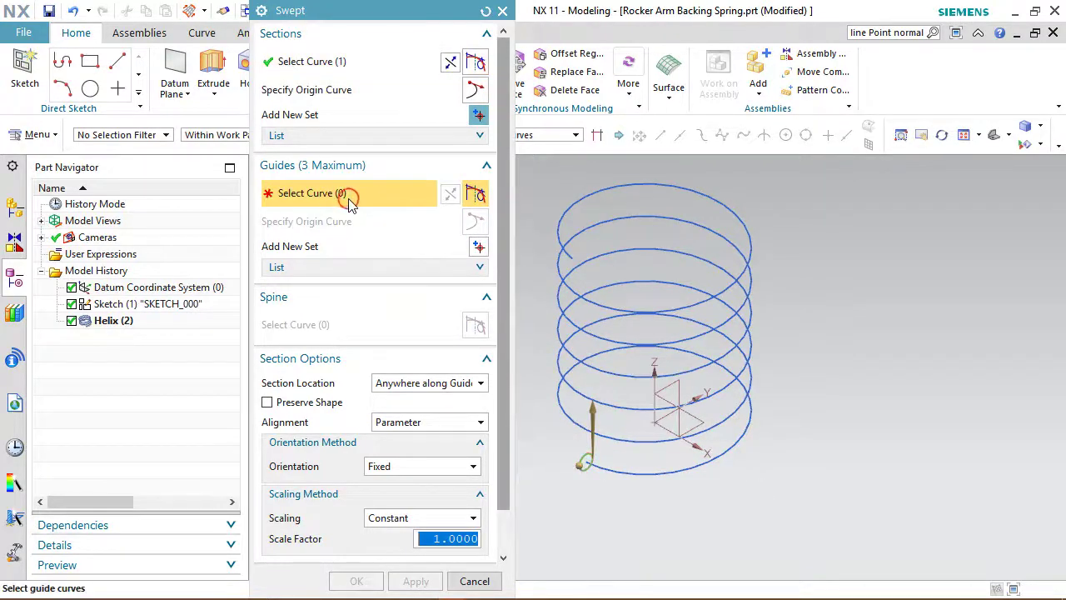
left_click(563, 243)
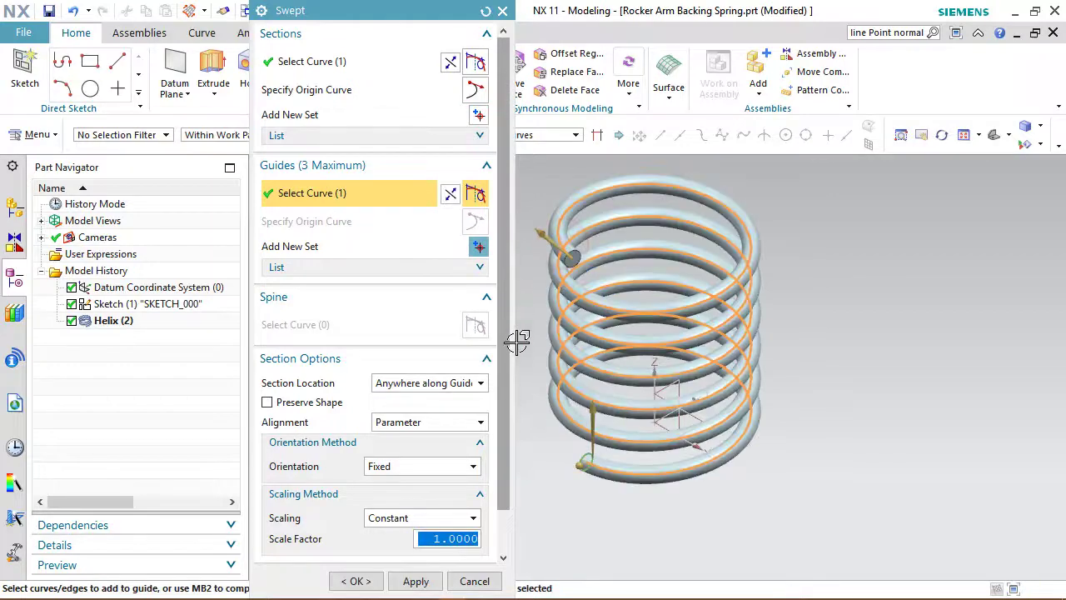
left_click(354, 581)
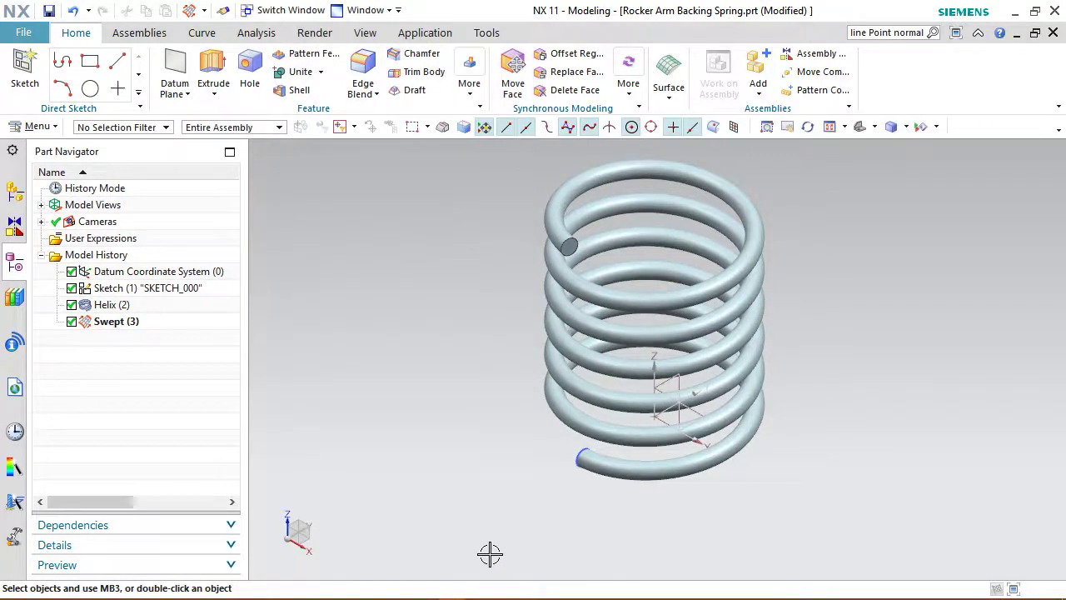
Step: Hide the swept spring body with Immediate Hide, leaving the helix curve and circle sketch displayed
scroll(489, 553, "up", 2)
scroll(490, 553, "down", 4)
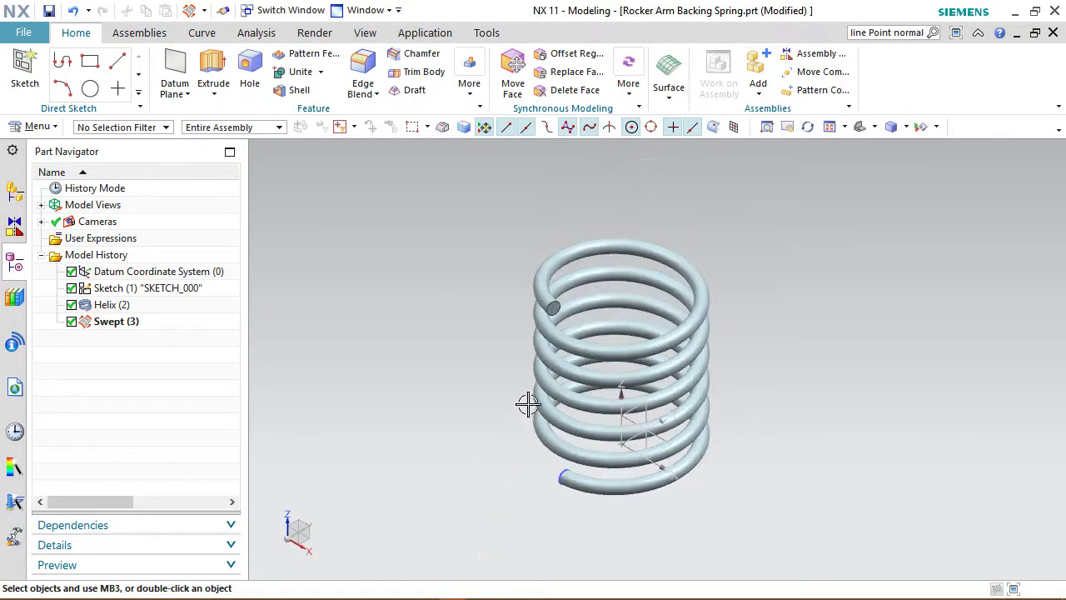
scroll(528, 404, "up", 1)
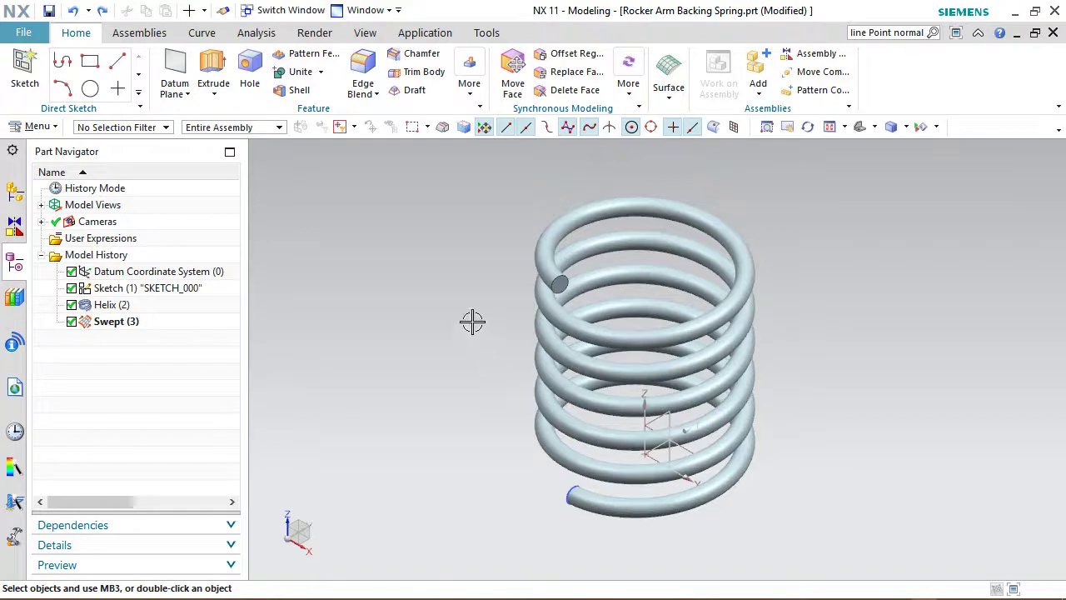
left_click(363, 33)
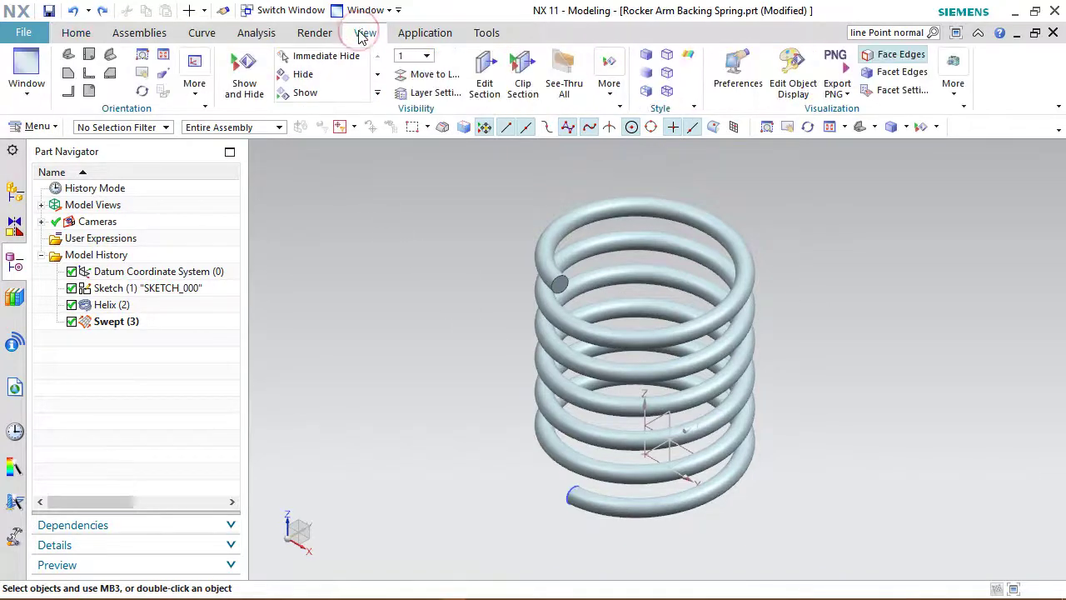
left_click(329, 56)
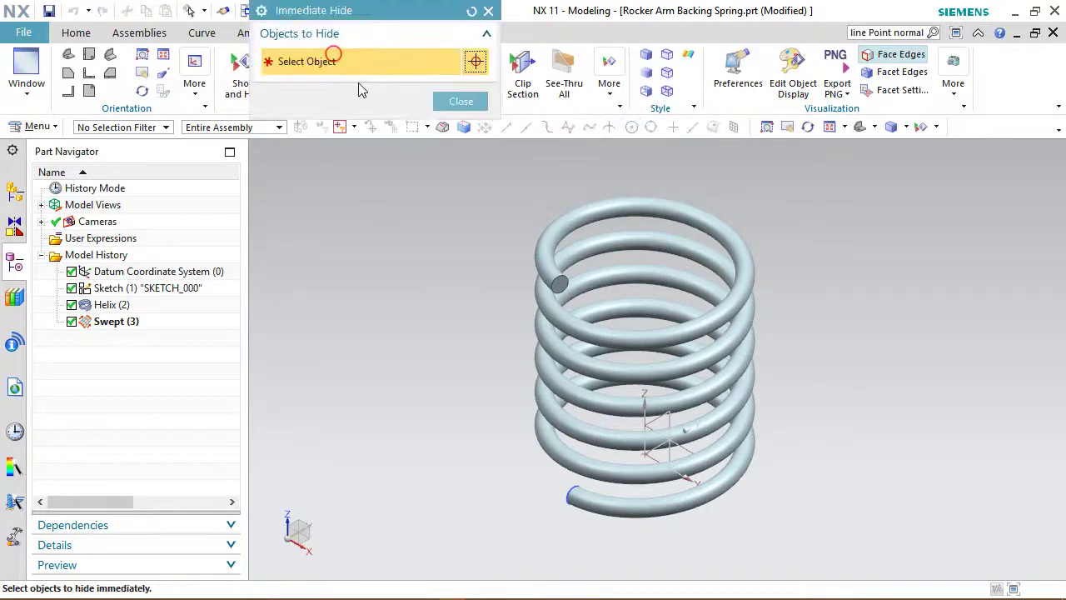
left_click(583, 200)
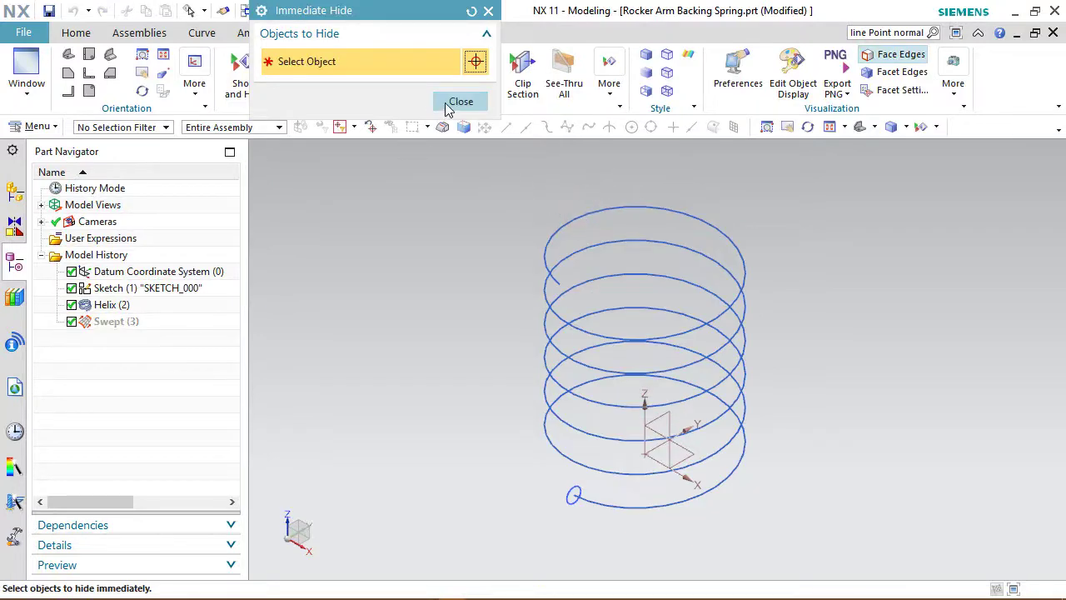
left_click(449, 105)
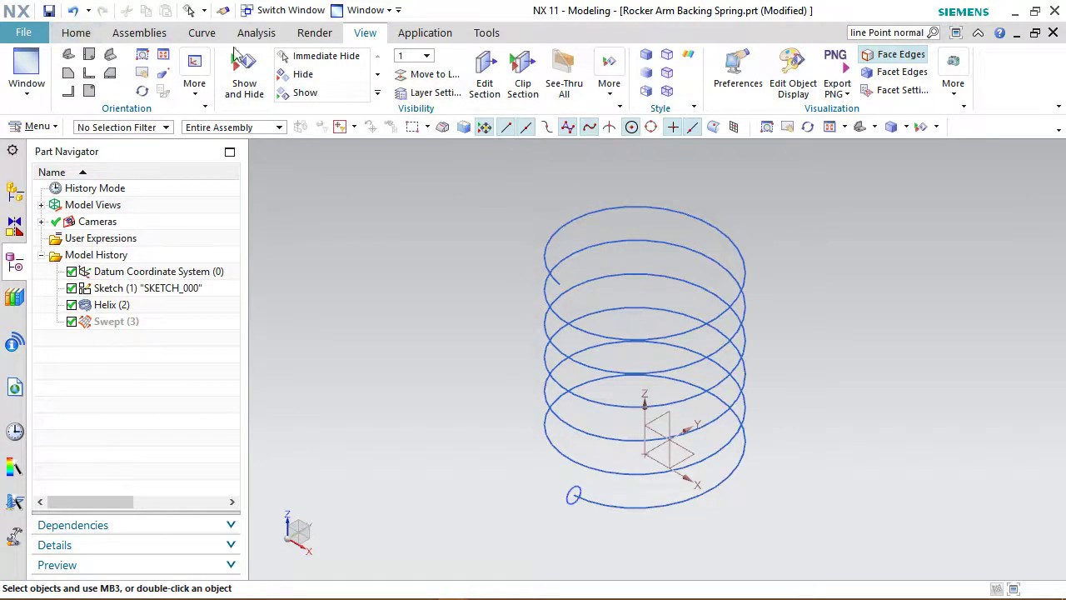
Step: Create an associative point at the upper end of the helix
left_click(201, 34)
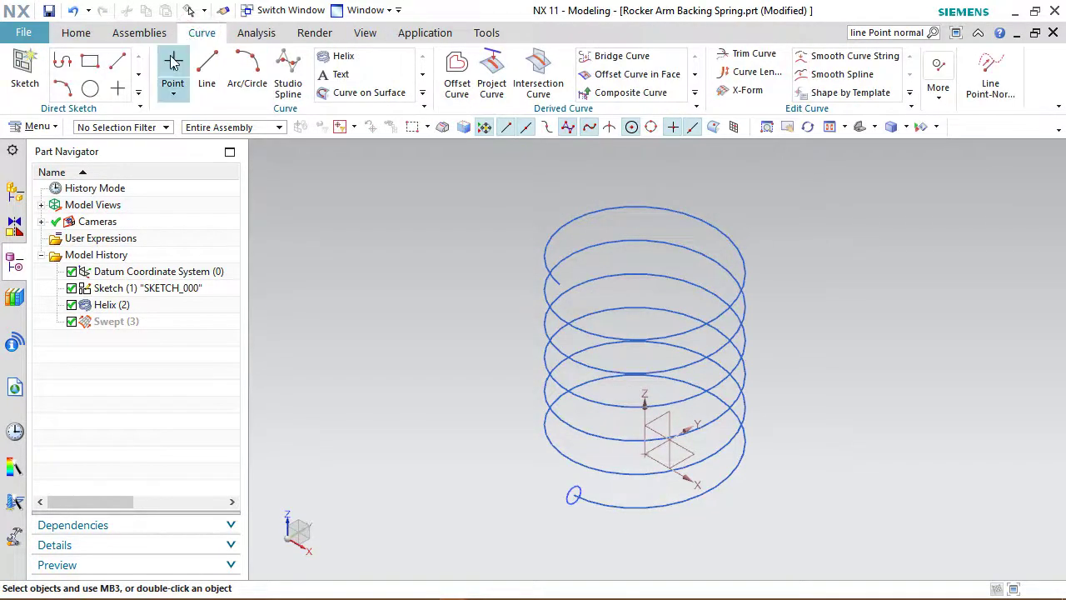
left_click(172, 65)
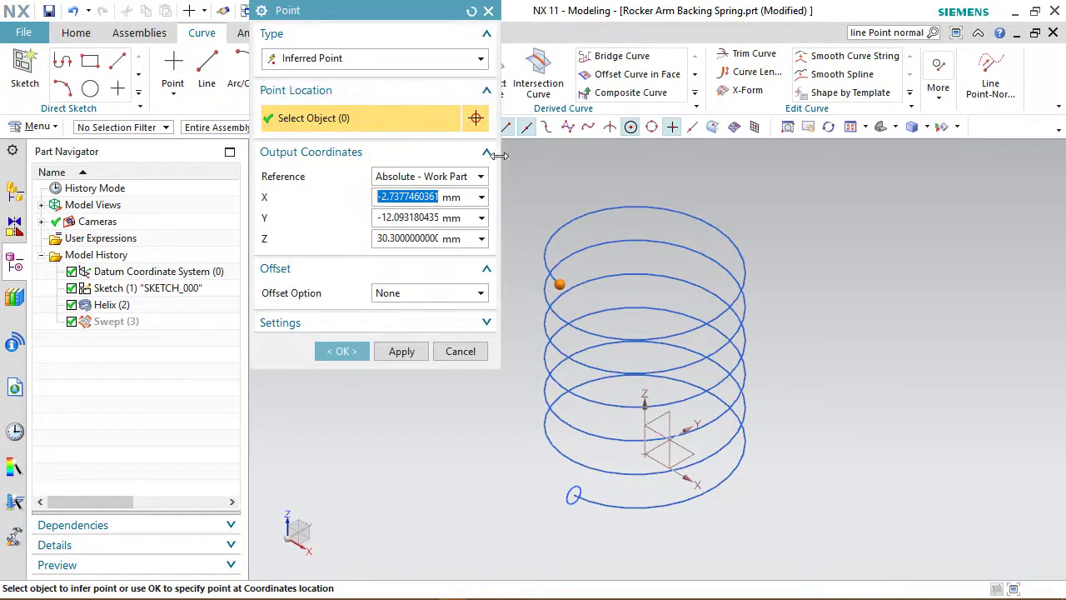
left_click(471, 10)
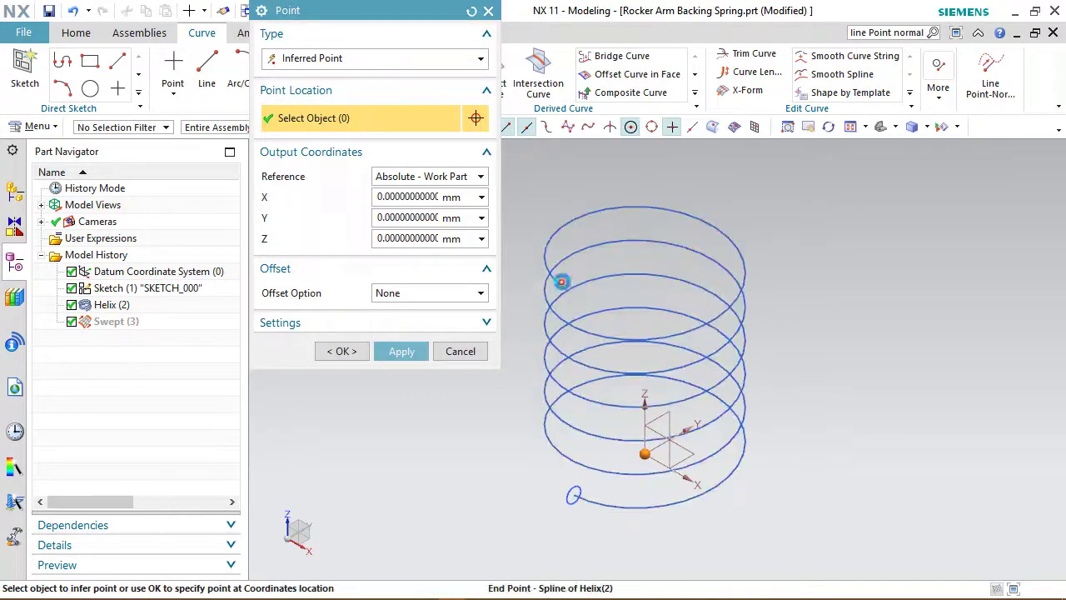
left_click(561, 282)
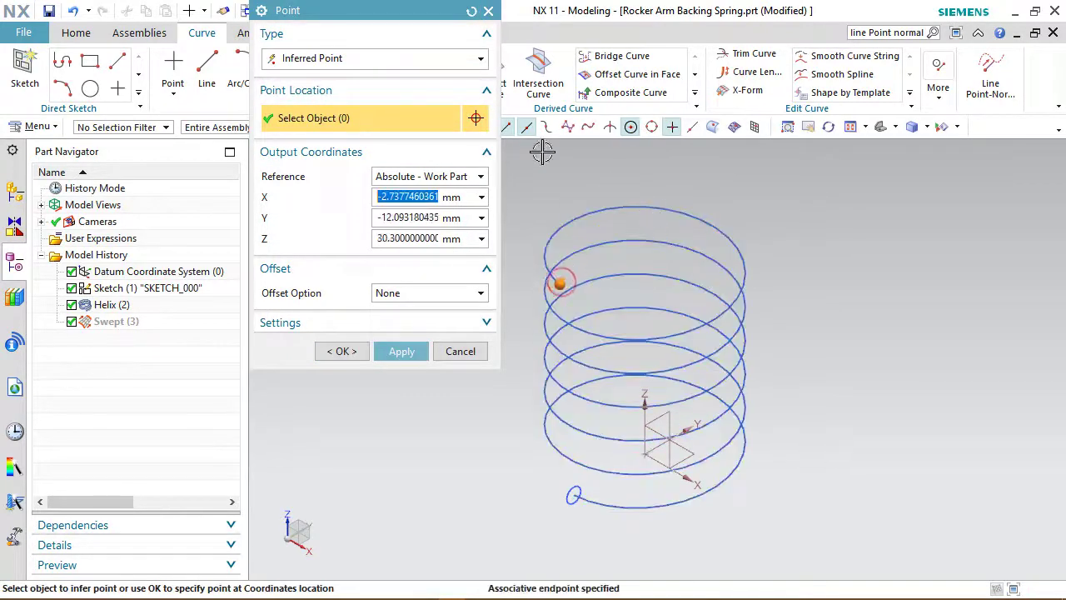
left_click(339, 352)
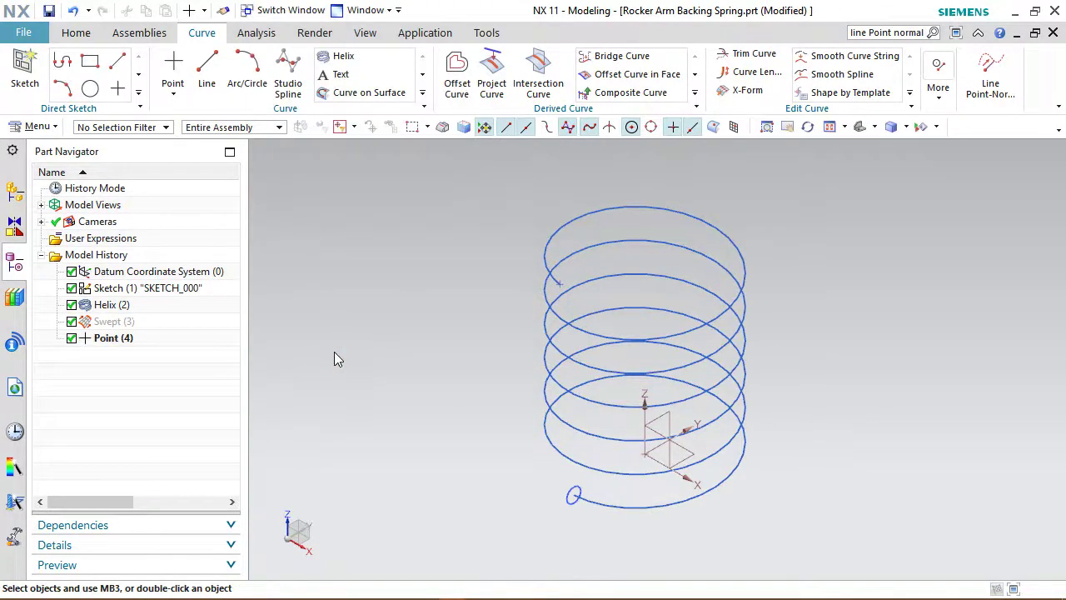
Step: Create a datum plane parallel to the XY plane through the point at the helix's upper end
left_click(84, 35)
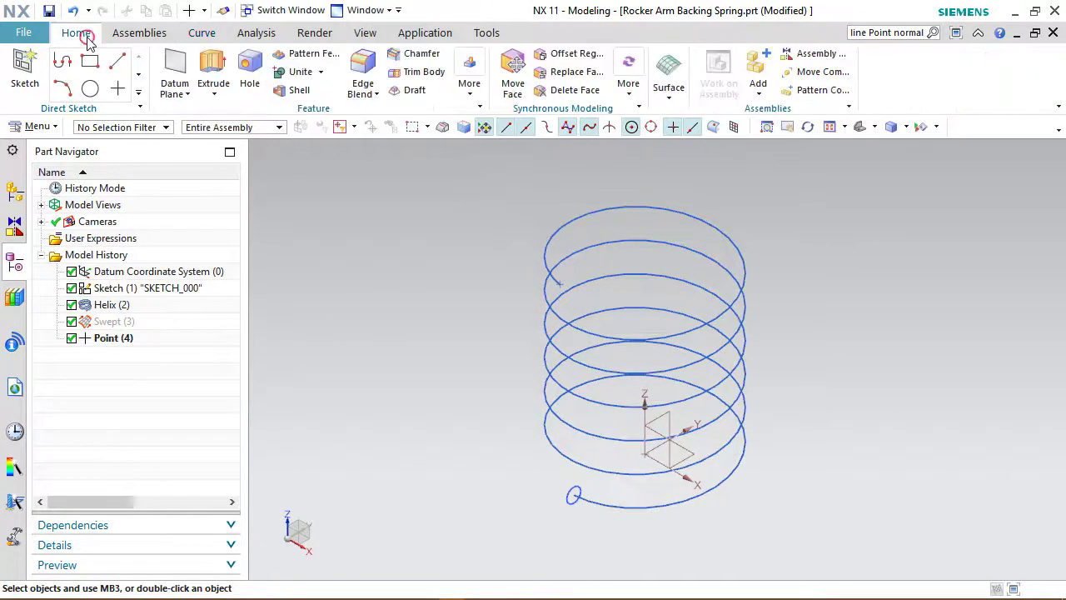
left_click(175, 73)
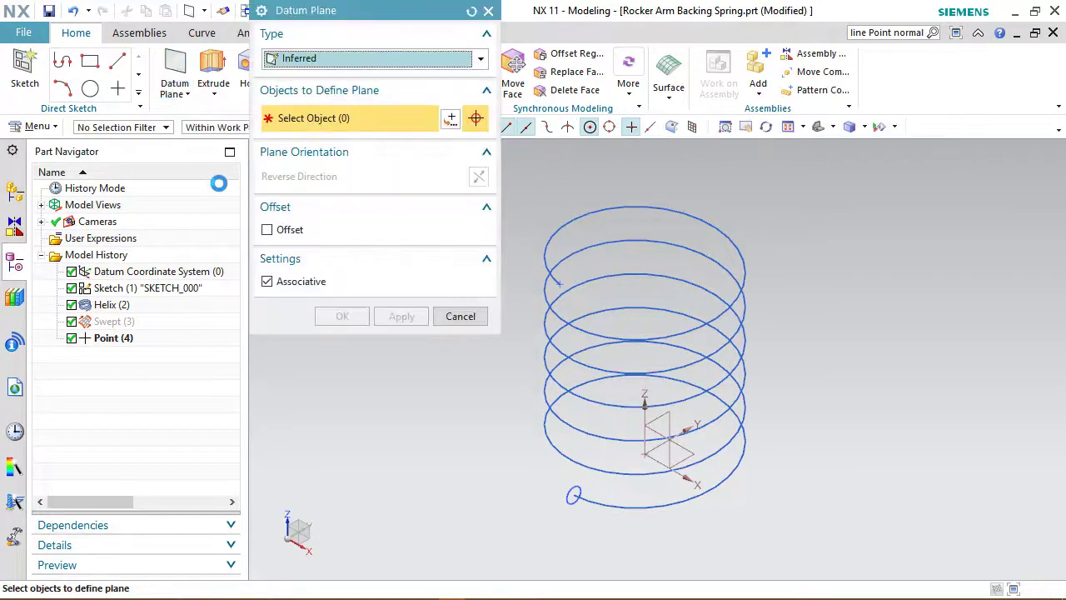
left_click(690, 458)
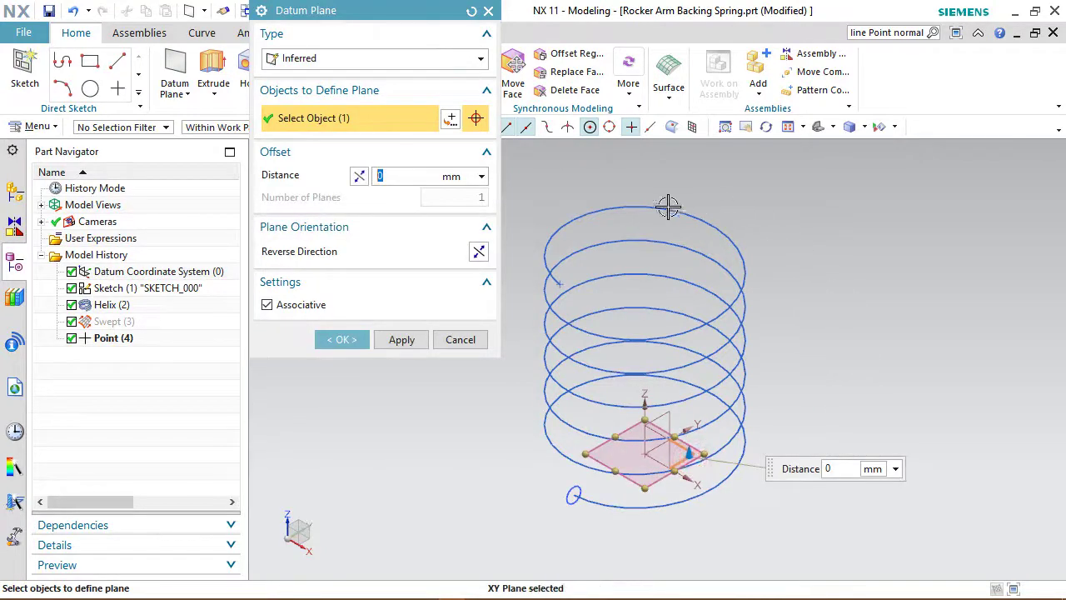
left_click(561, 284)
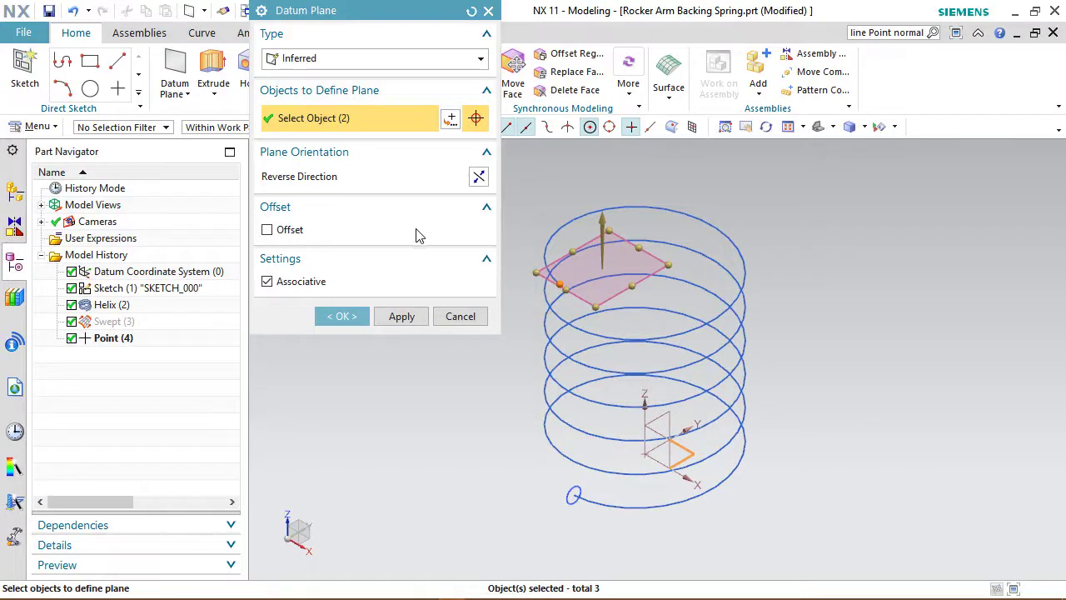
left_click(343, 318)
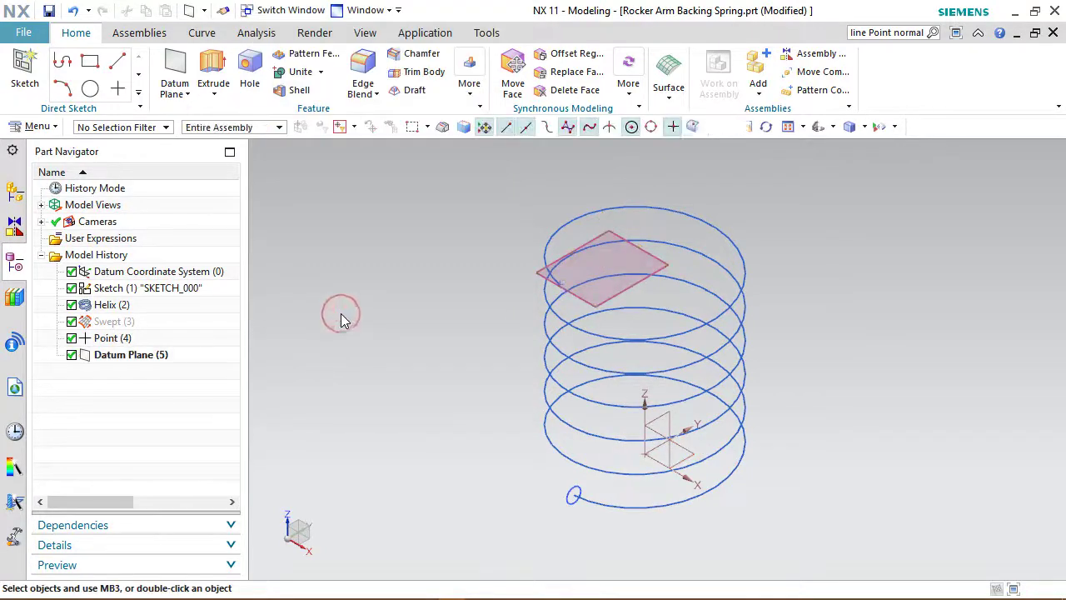
left_click(371, 389)
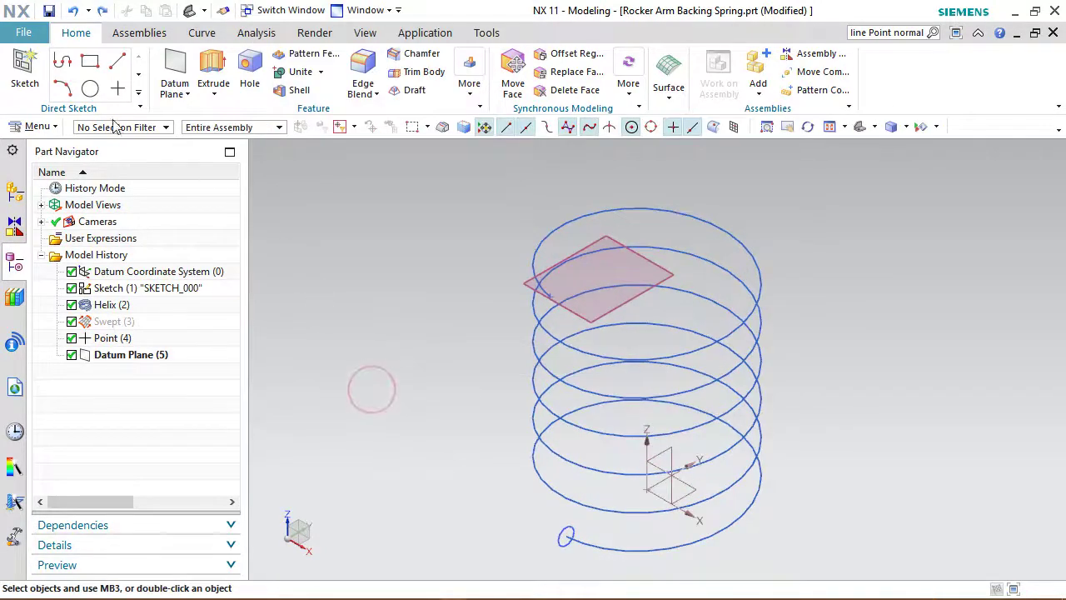
Step: Start a sketch on the new datum plane and draw a circle about 42 mm in diameter centred on the sketch origin
left_click(25, 71)
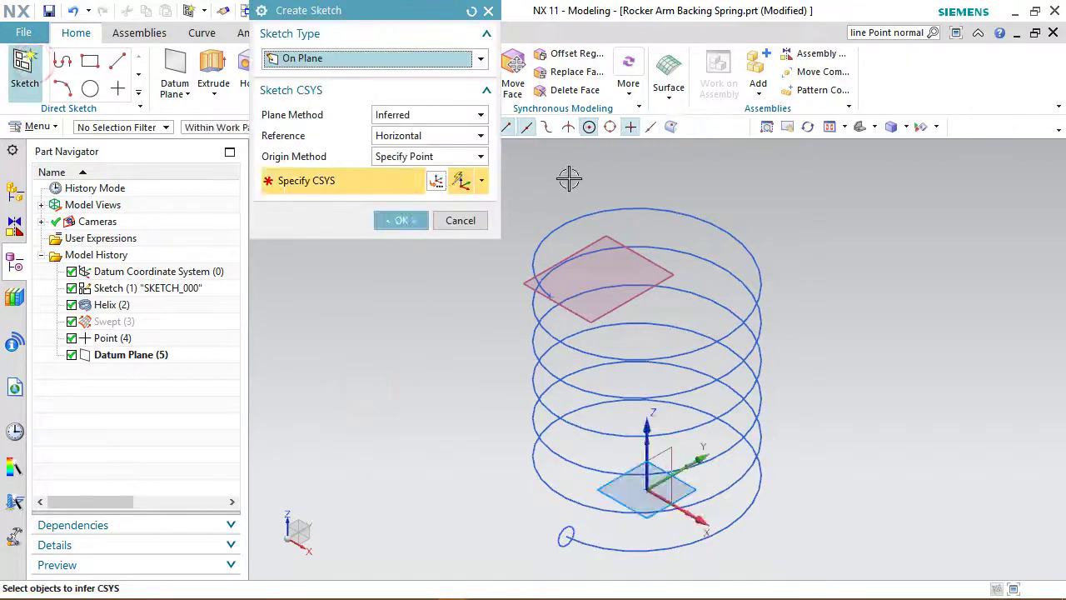
left_click(614, 236)
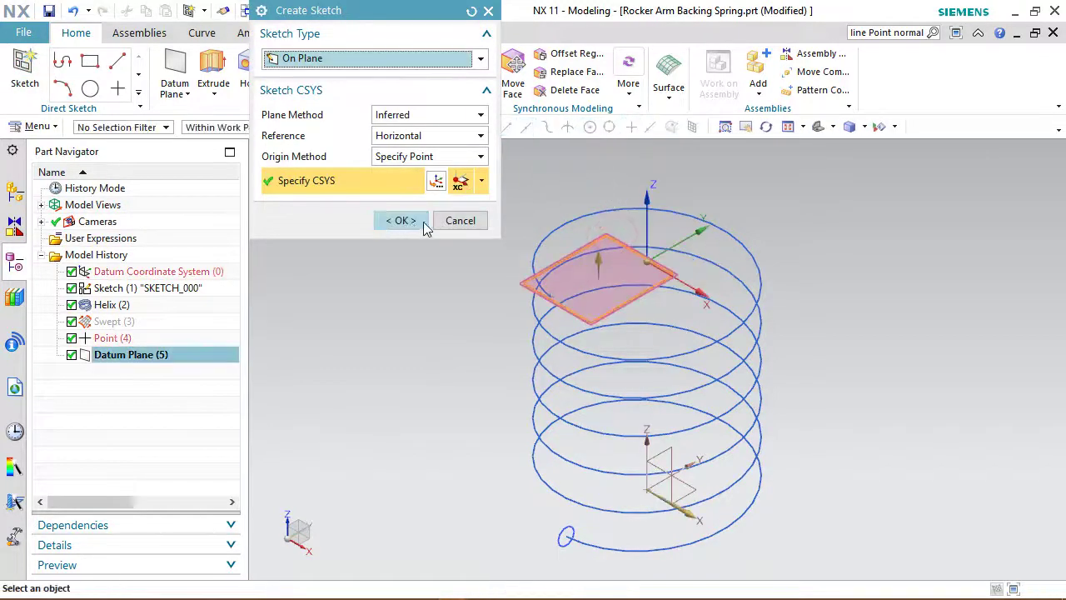
left_click(400, 221)
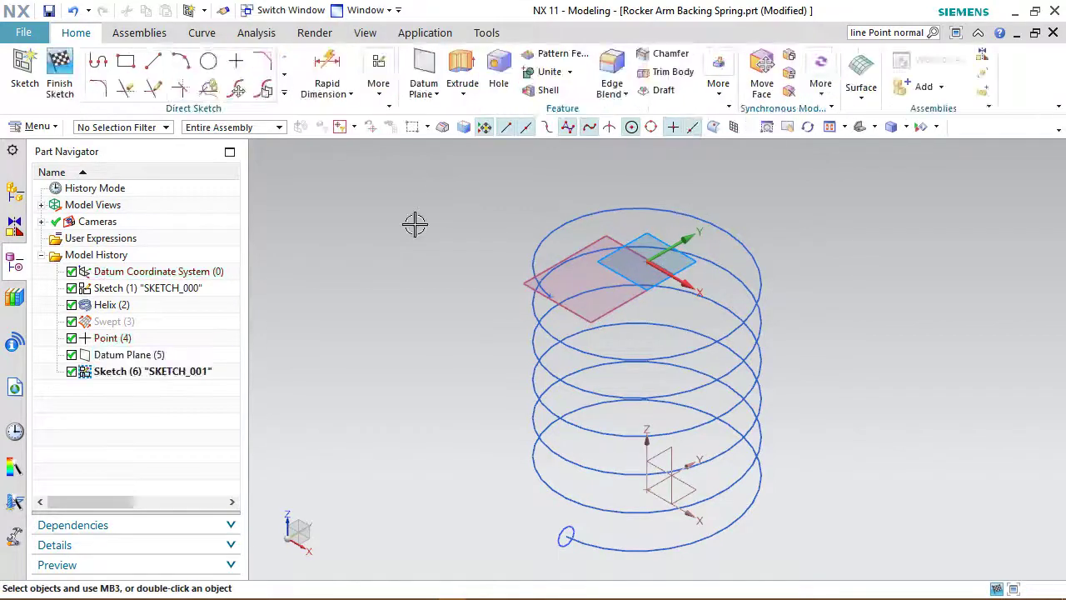
left_click(208, 61)
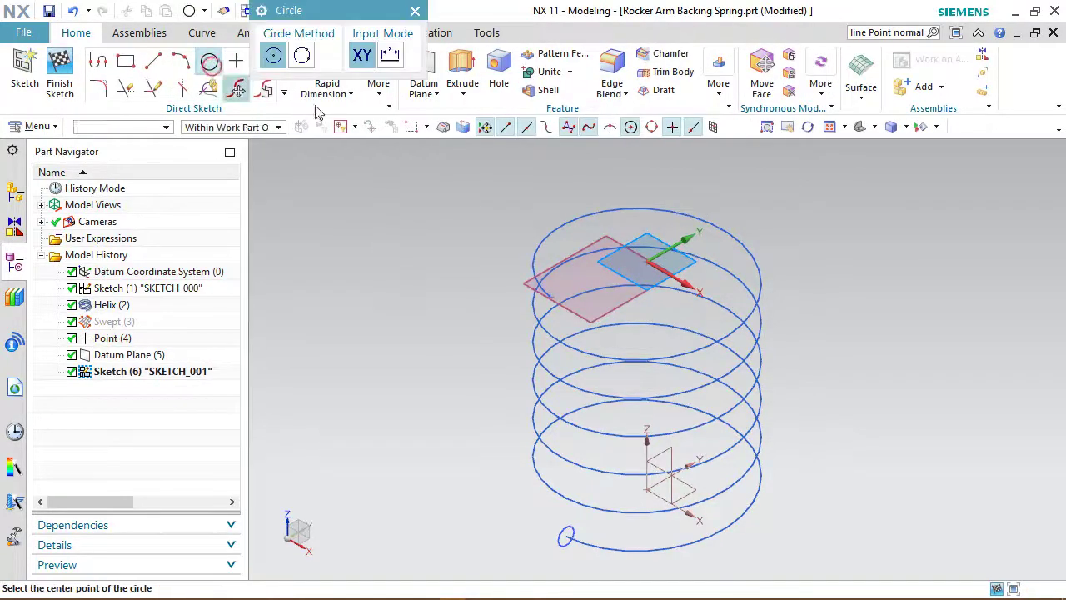
left_click(640, 262)
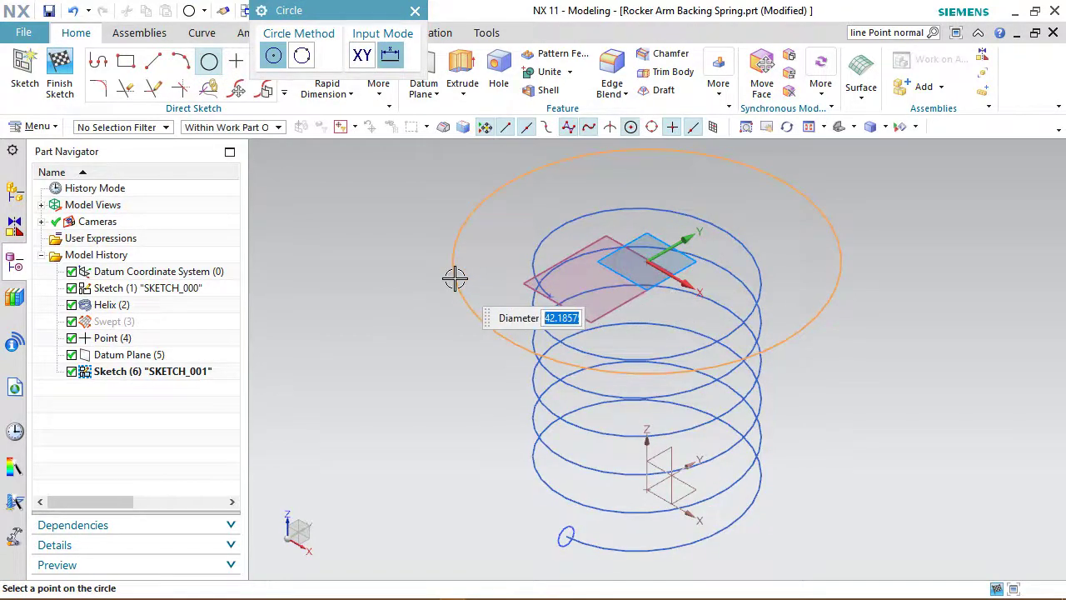
left_click(454, 278)
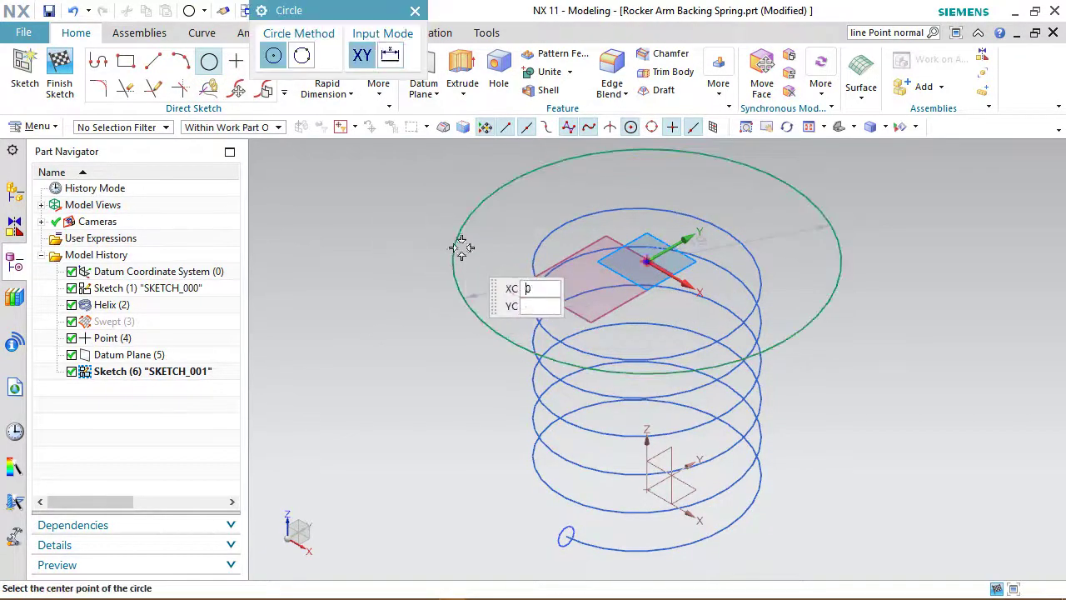
left_click(416, 10)
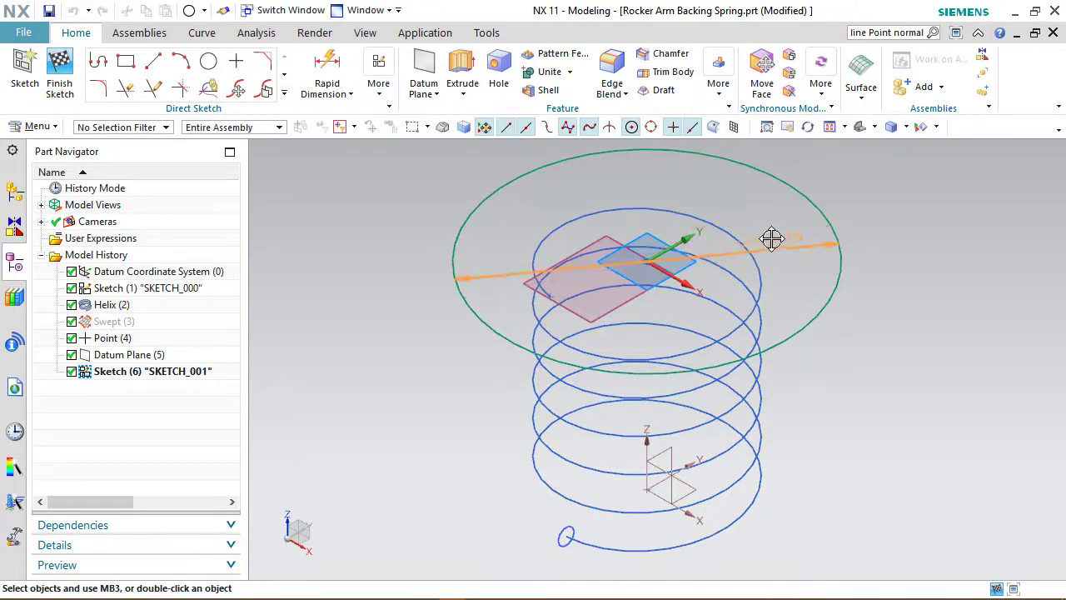
Step: Set the circle's diameter to 26.7 mm and finish the sketch
left_click(848, 220)
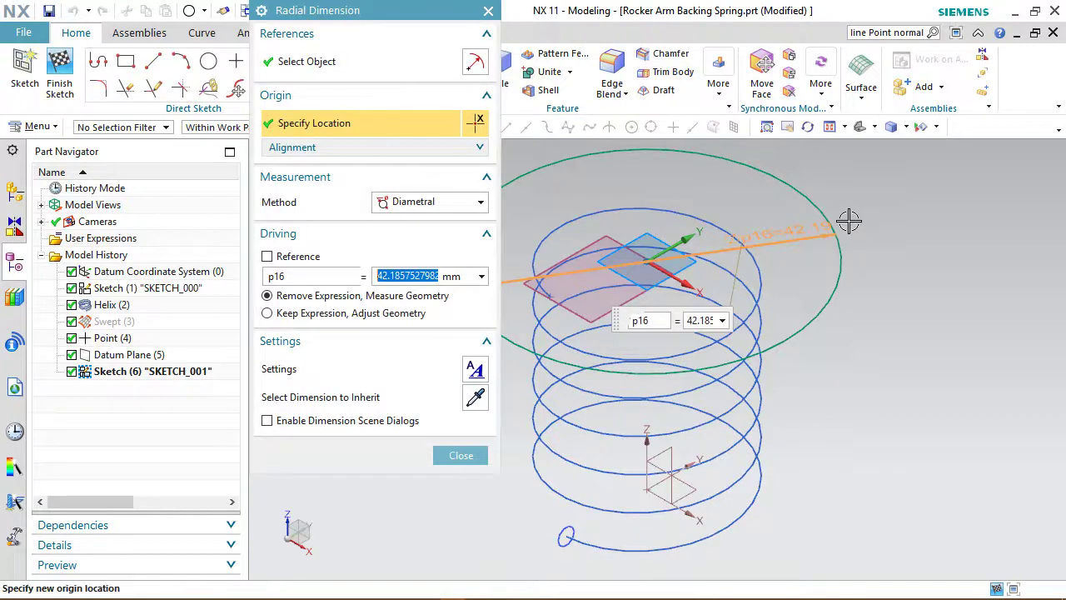
type("26.7")
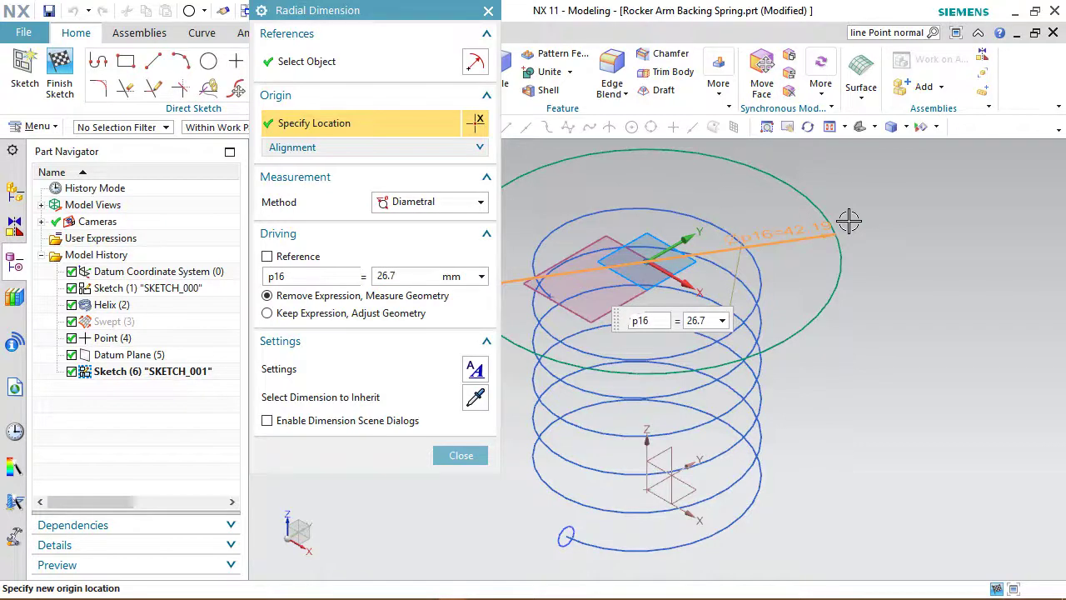
key("Return")
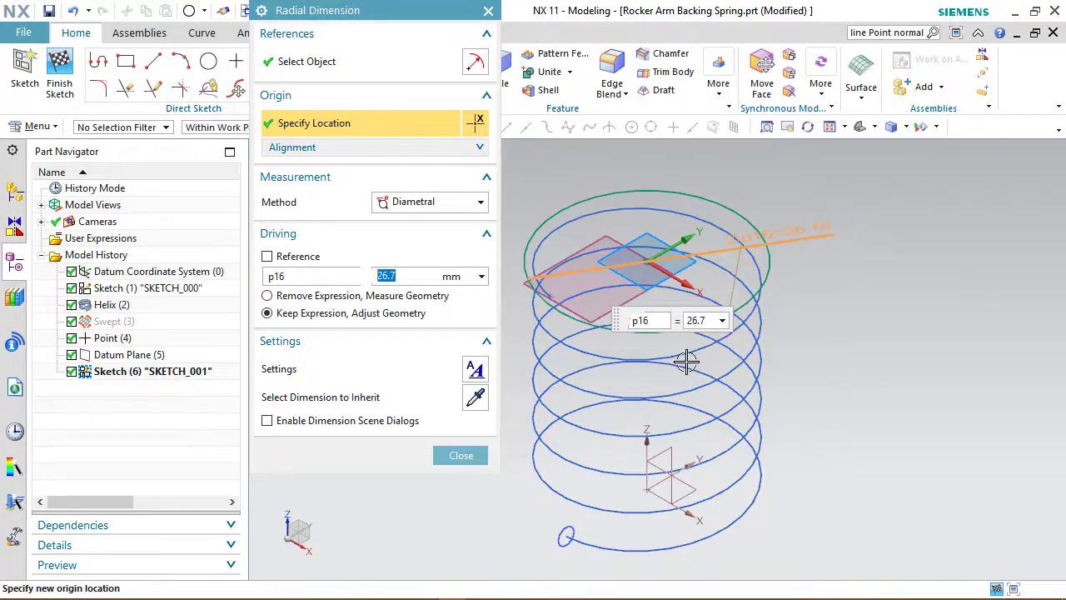
left_click(460, 455)
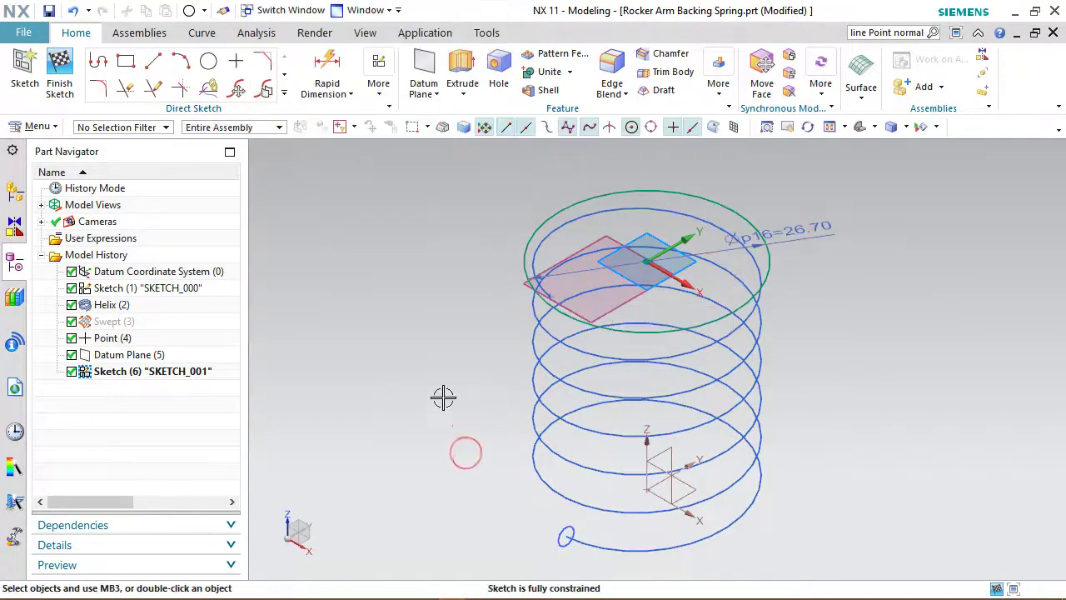
right_click(375, 238)
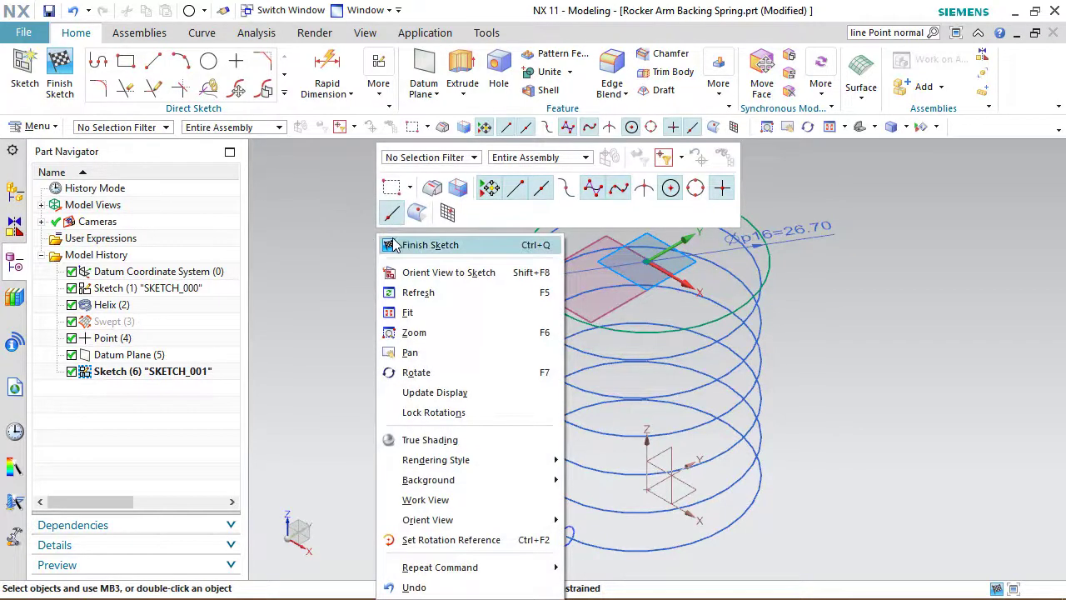
left_click(396, 245)
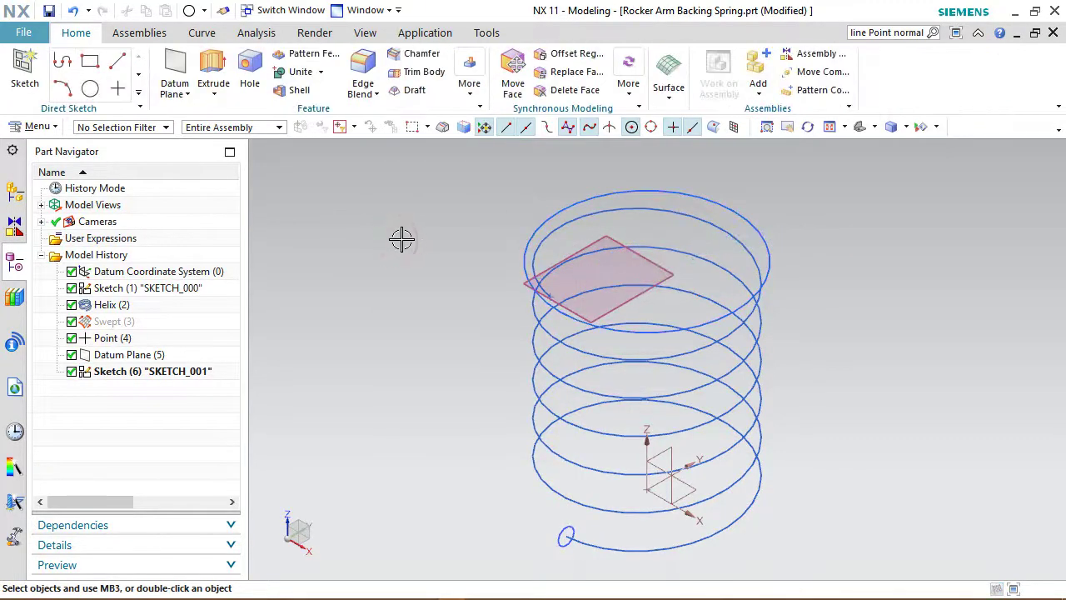
Step: Hide all objects, leaving only the solid bodies and sketches shown
left_click(367, 35)
left_click(243, 79)
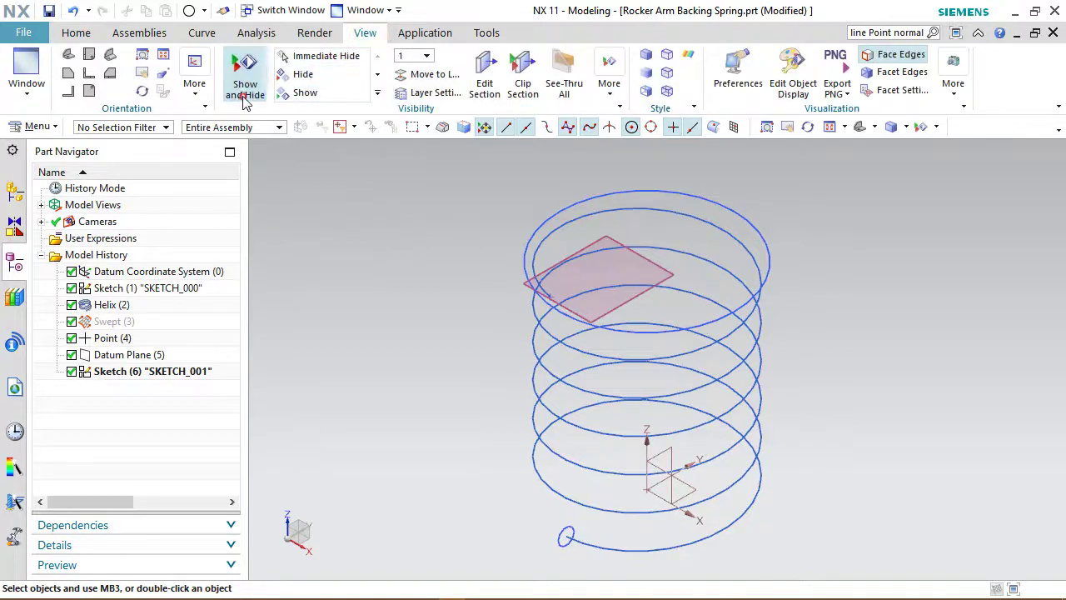
left_click(494, 53)
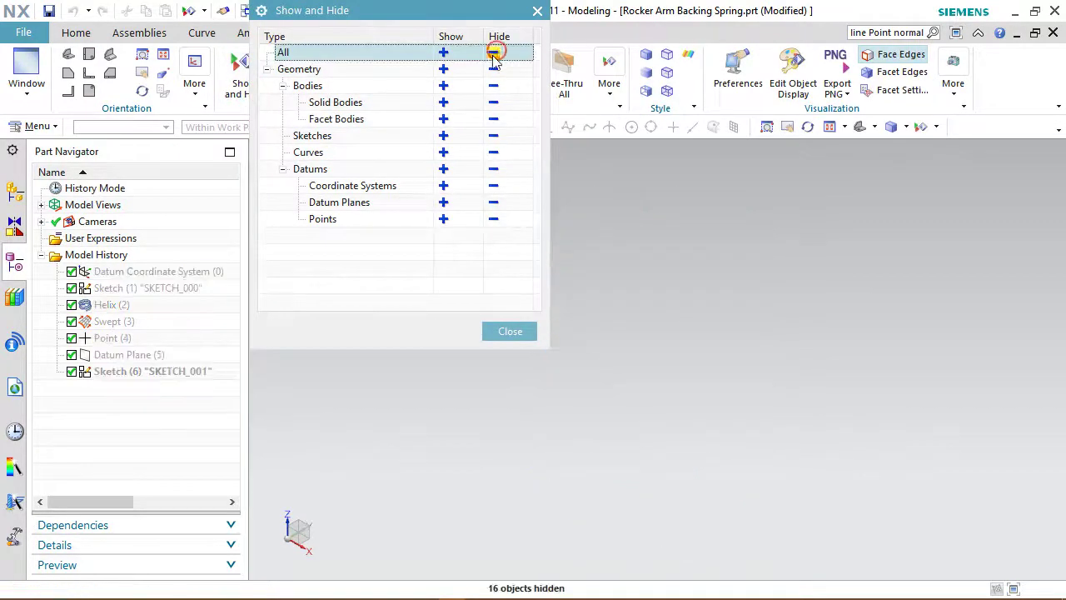
left_click(444, 102)
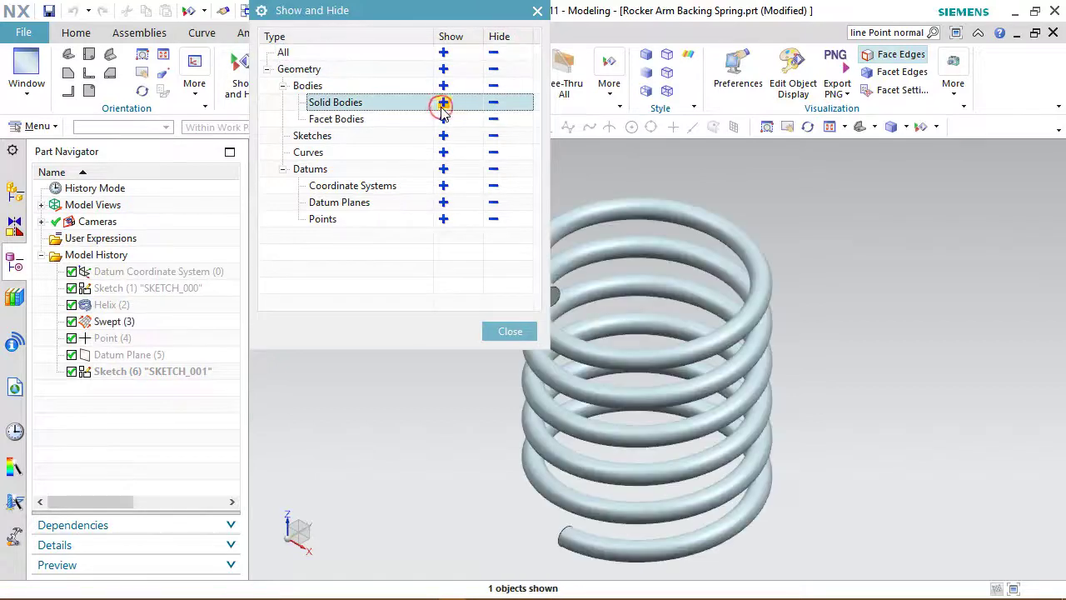
left_click(444, 136)
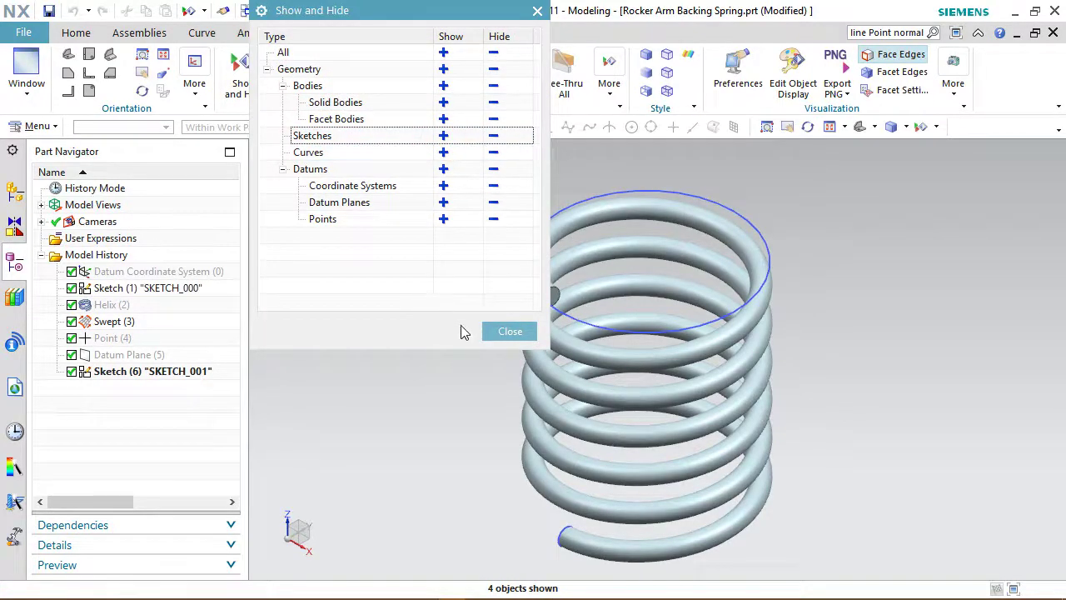
left_click(506, 332)
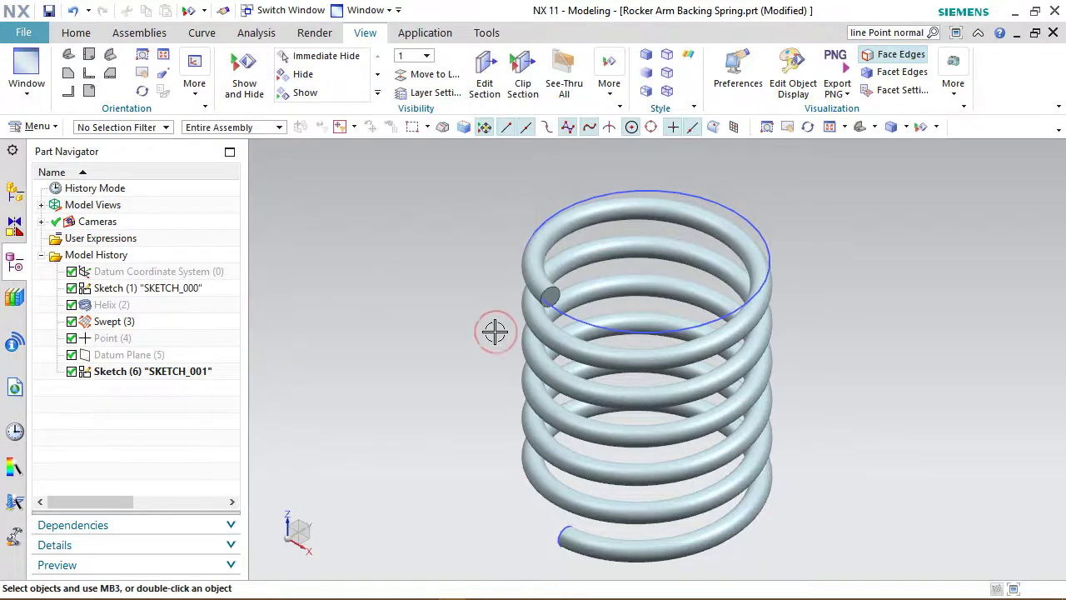
Step: Extrude the 26.7 mm circle 1.5 mm downward into the coils and unite it with the spring body
left_click(76, 33)
left_click(214, 70)
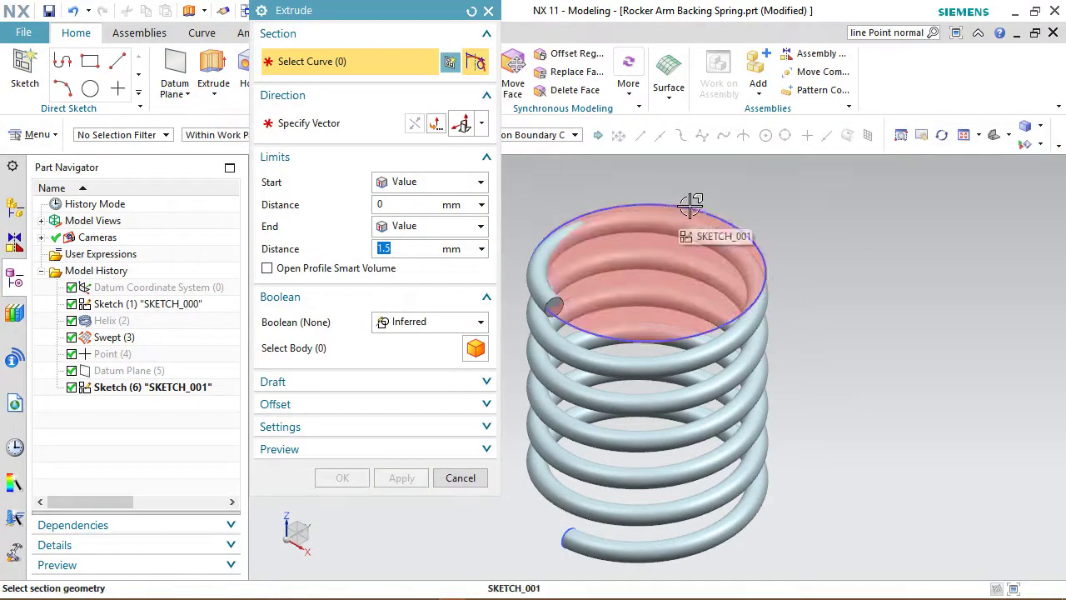
left_click(742, 226)
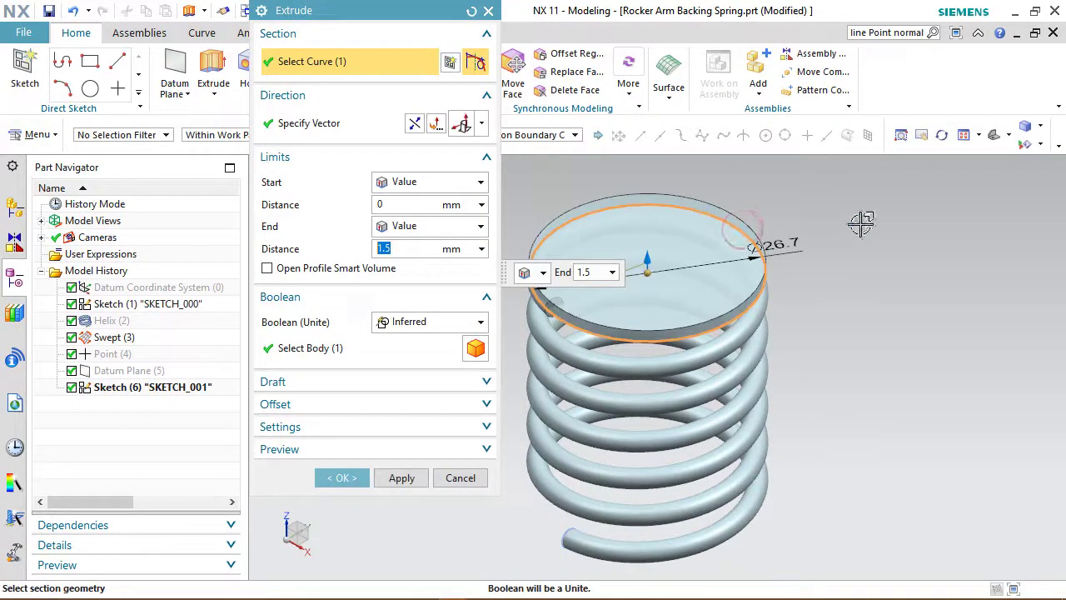
left_click(415, 123)
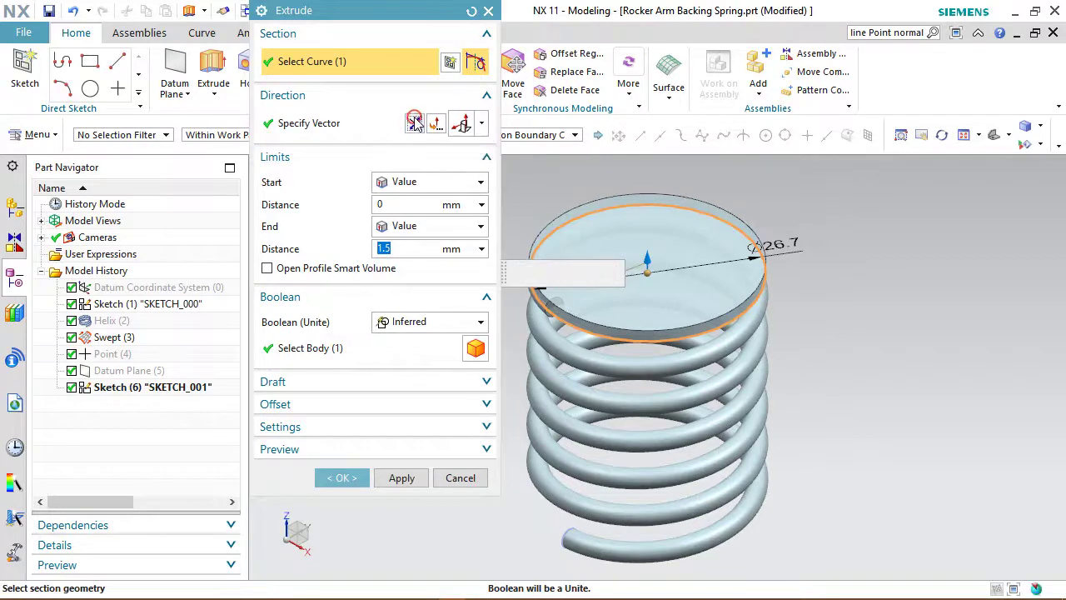
left_click(417, 324)
left_click(404, 356)
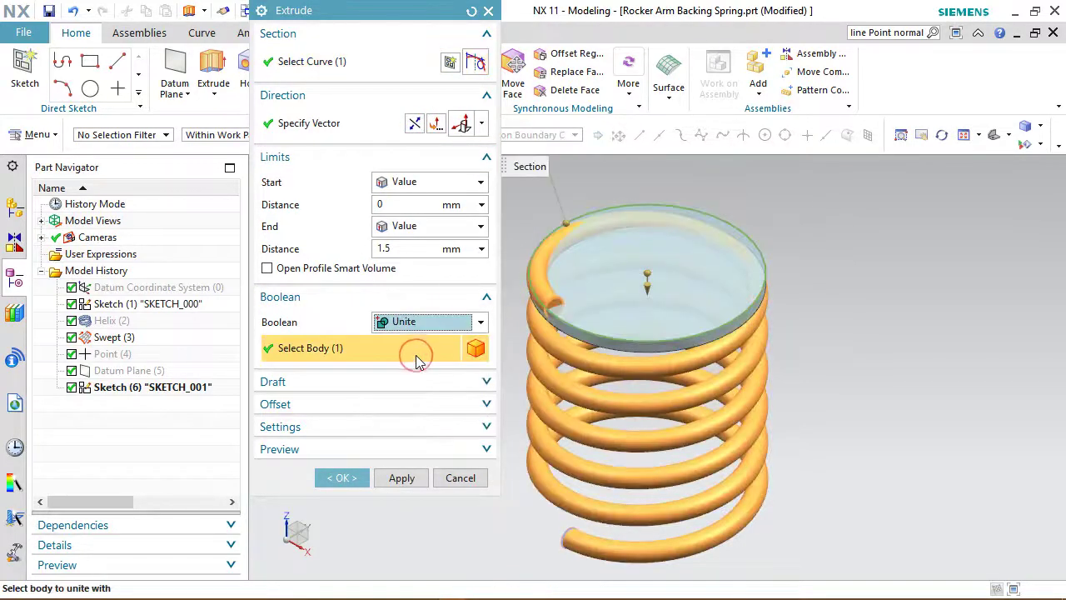
left_click(343, 480)
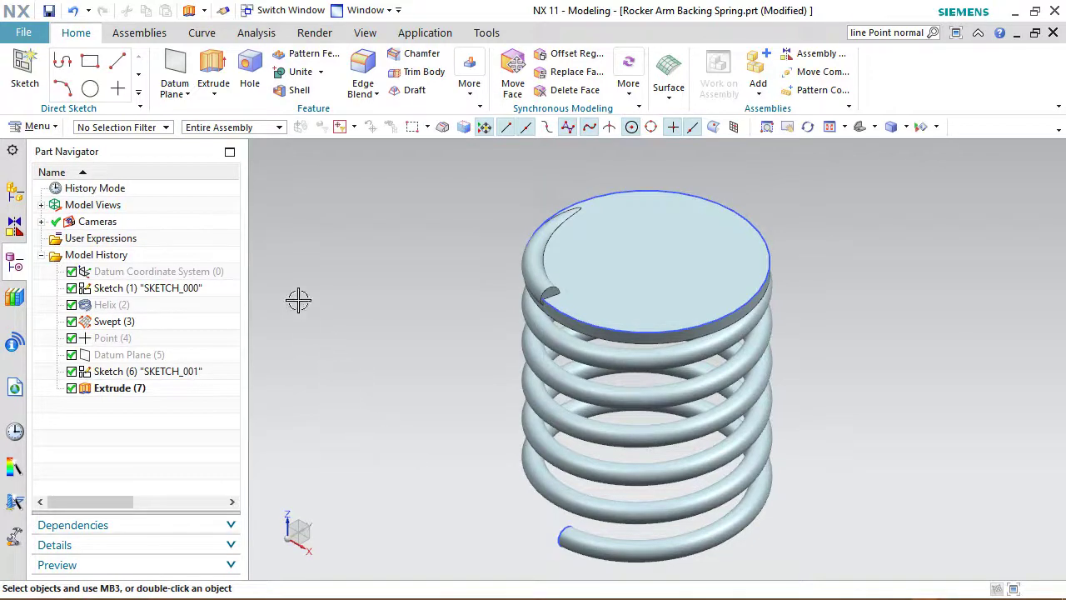
Step: Show the hidden datum coordinate system
right_click(164, 282)
left_click(214, 169)
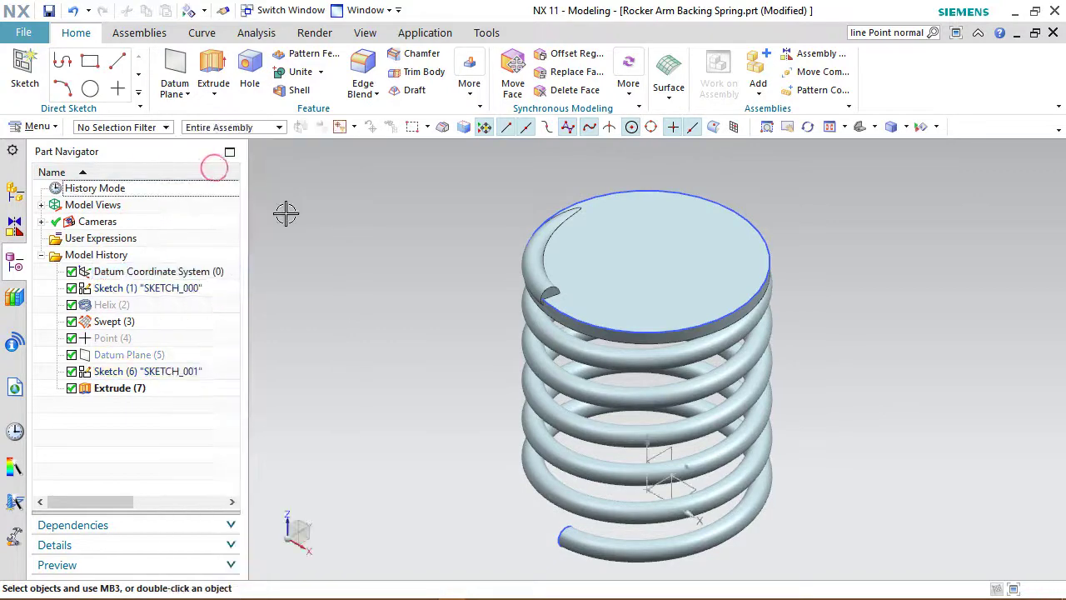
Step: Start a sketch on the datum XY plane and draw two concentric circles centred on the origin, the inner one about 46.7 mm in diameter
left_click(25, 70)
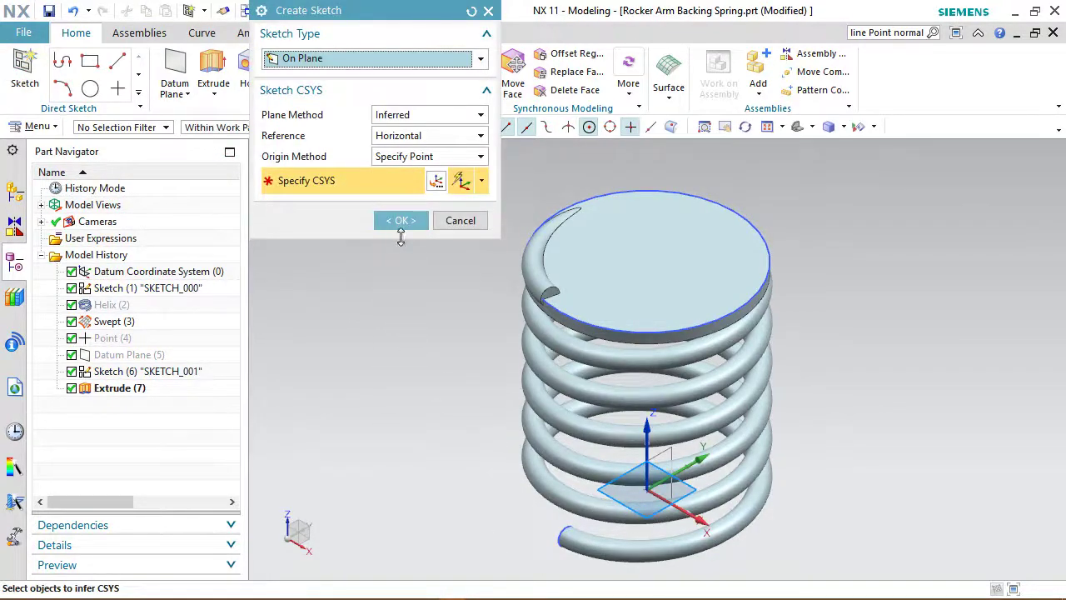
left_click(400, 220)
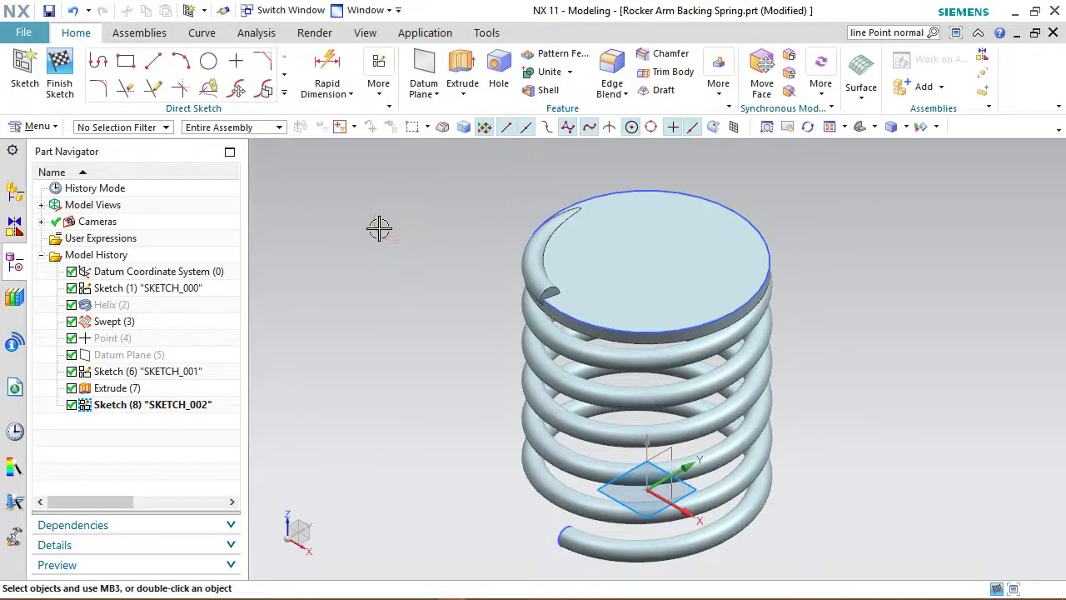
left_click(208, 61)
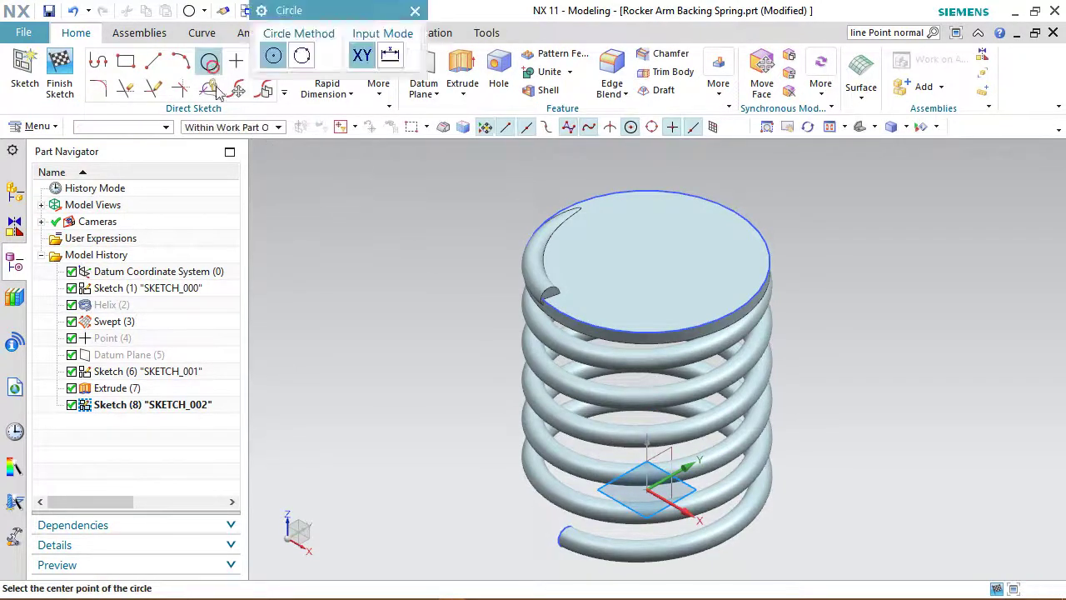
left_click(647, 492)
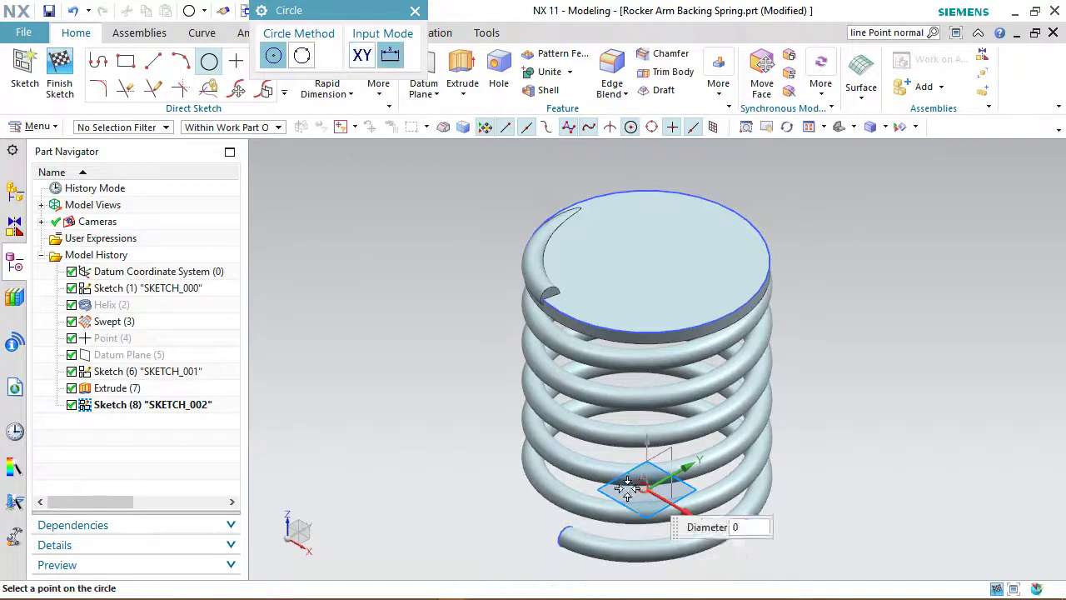
left_click(381, 403)
left_click(649, 492)
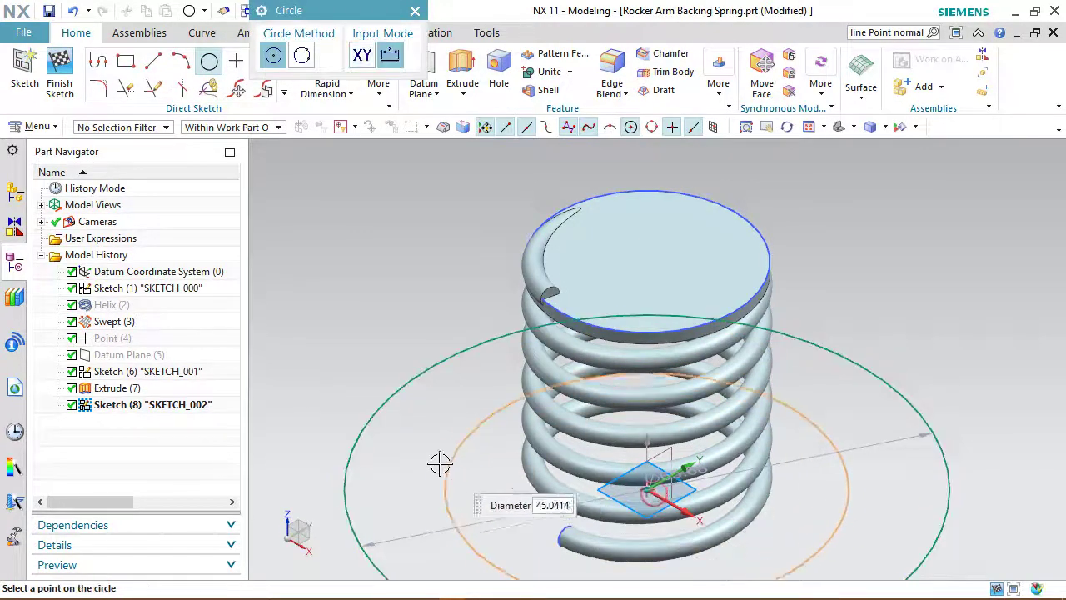
left_click(439, 458)
scroll(430, 389, "down", 3)
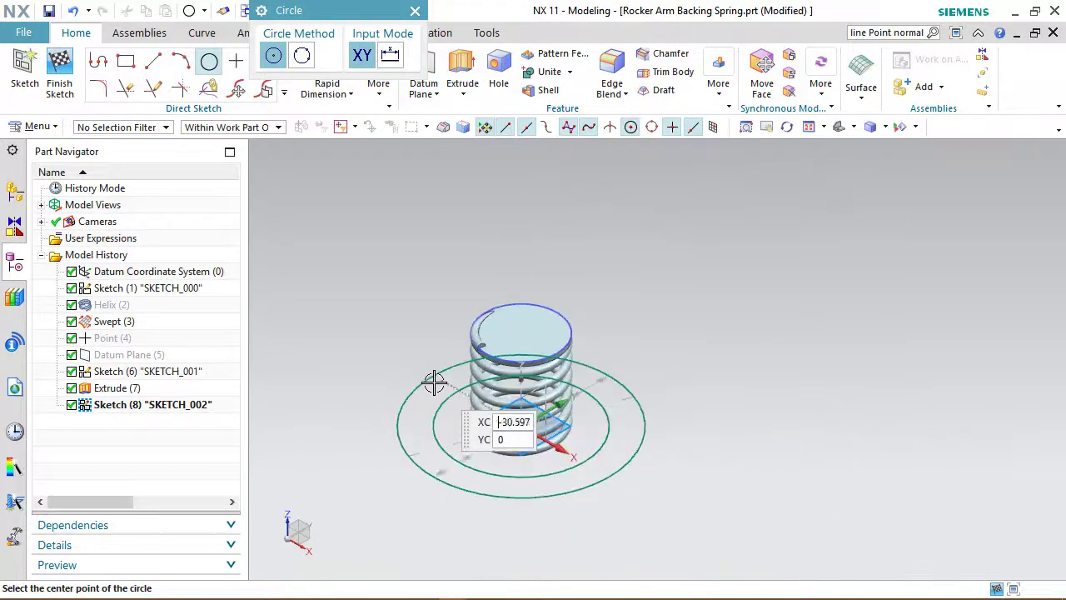
right_click(390, 282)
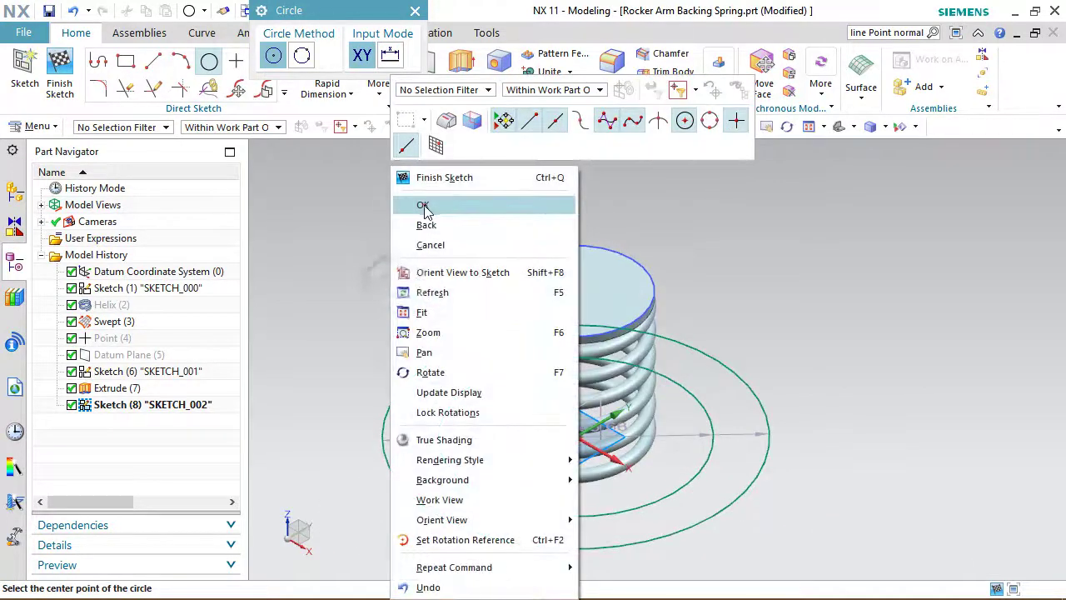
left_click(423, 204)
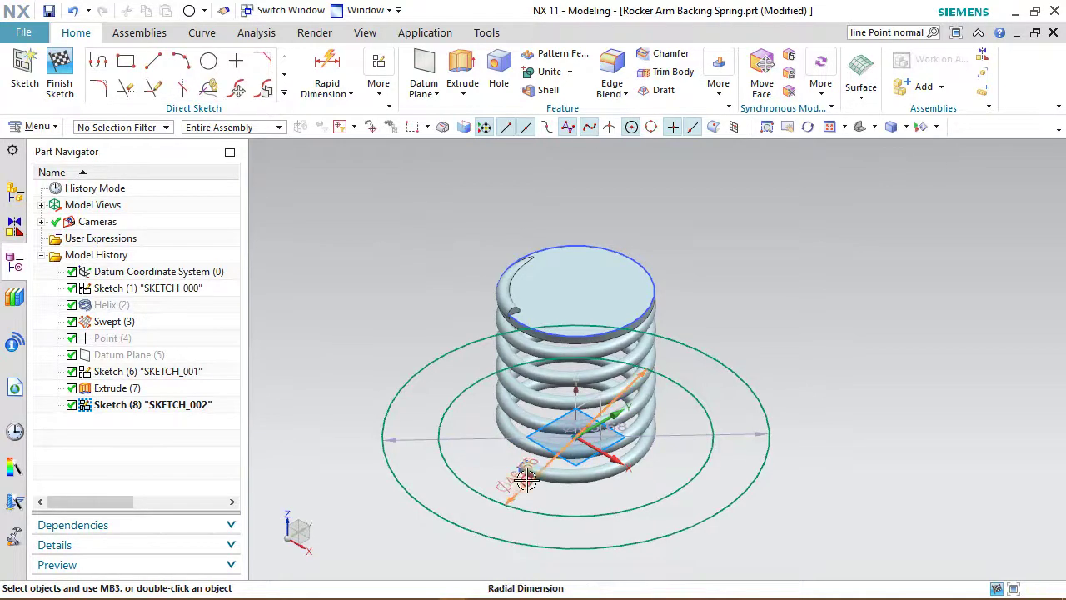
Step: Set the inner circle's diameter to 12.7 mm
double_click(523, 471)
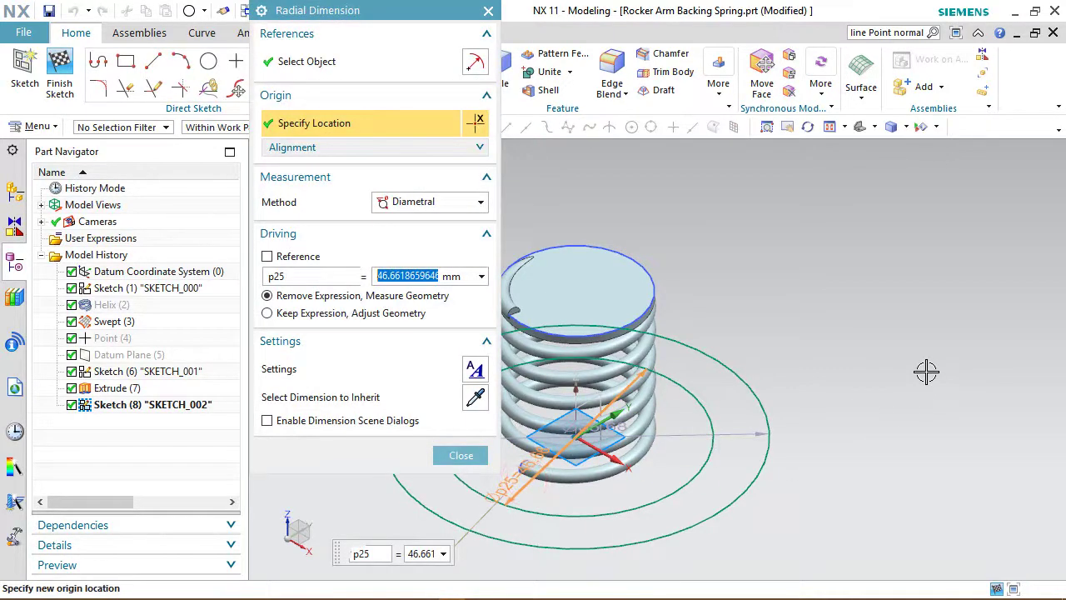
type("12.7")
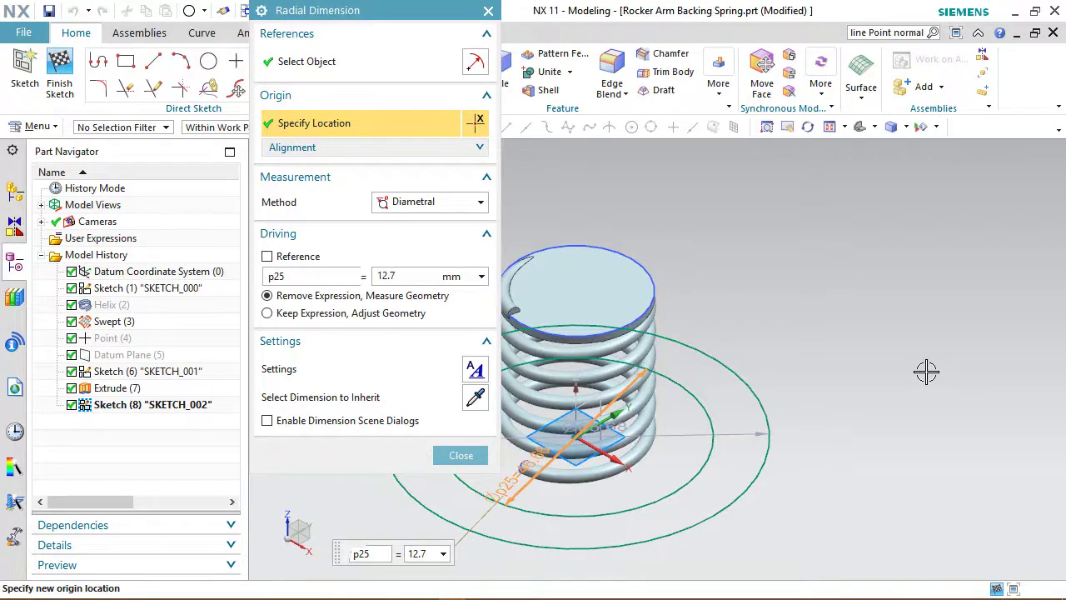
key("Return")
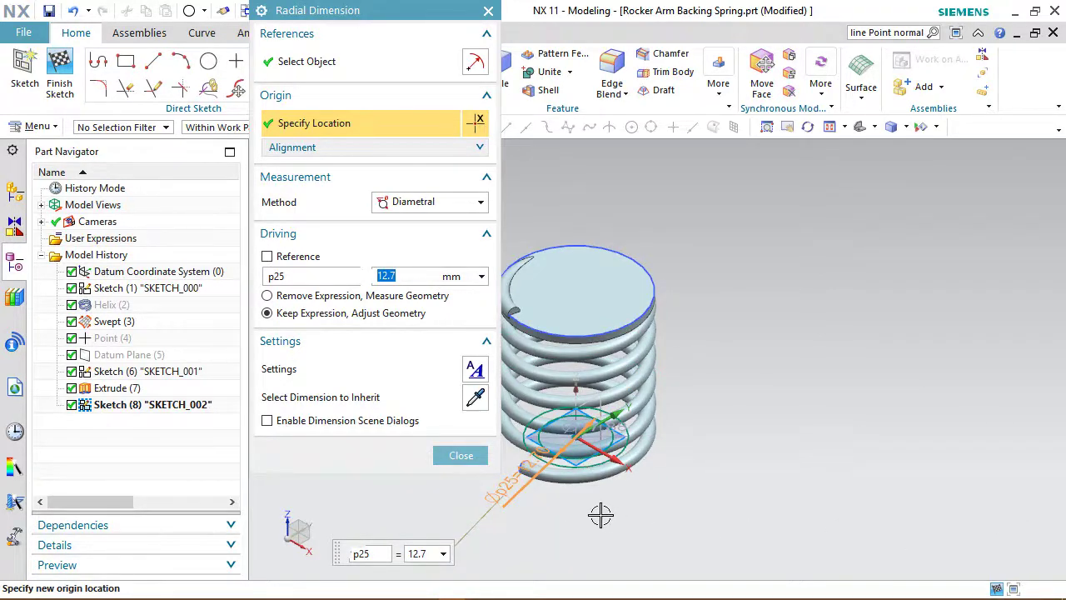
scroll(592, 511, "up", 2)
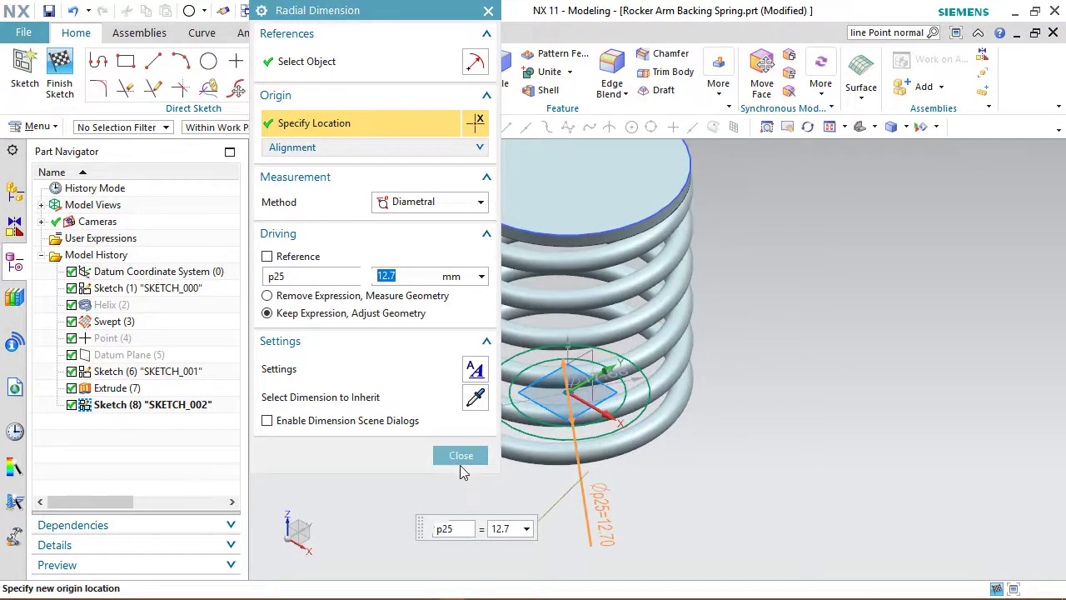
left_click(460, 455)
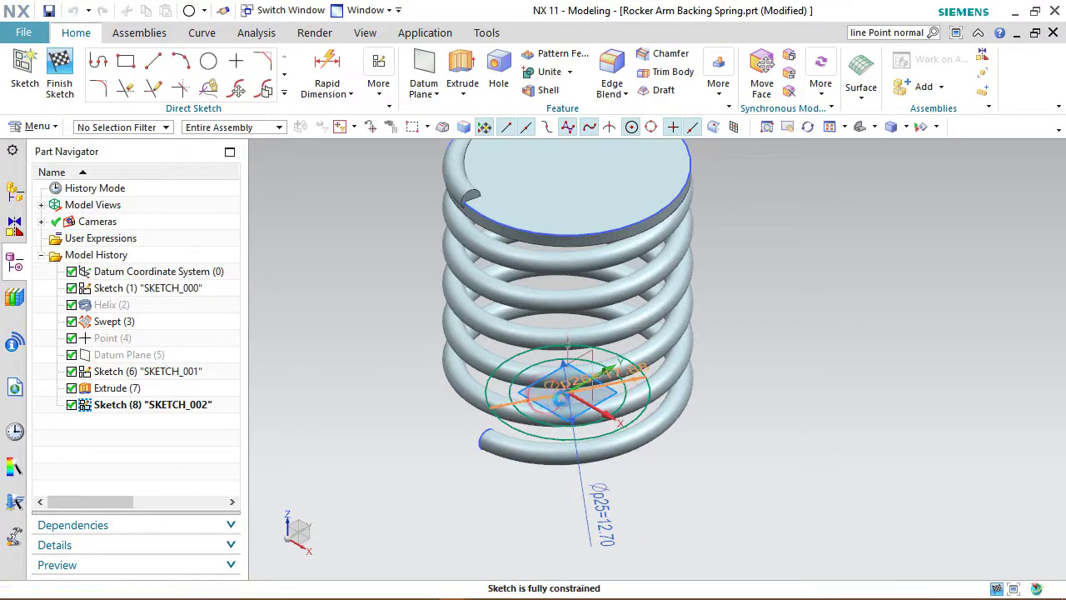
Step: Set the outer circle's diameter to 26.7 mm
double_click(550, 390)
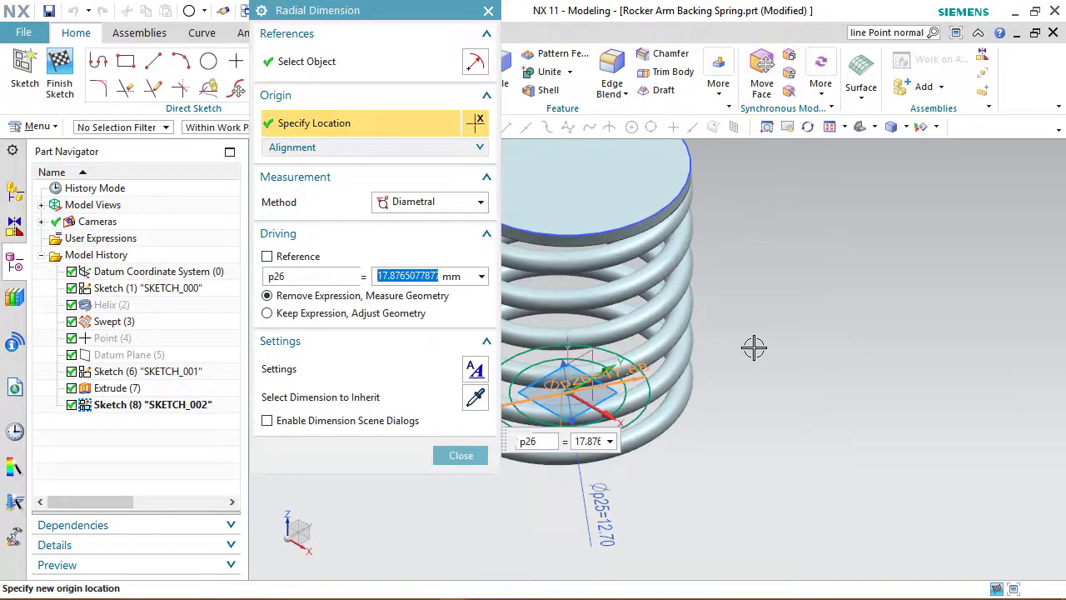
type("26.7")
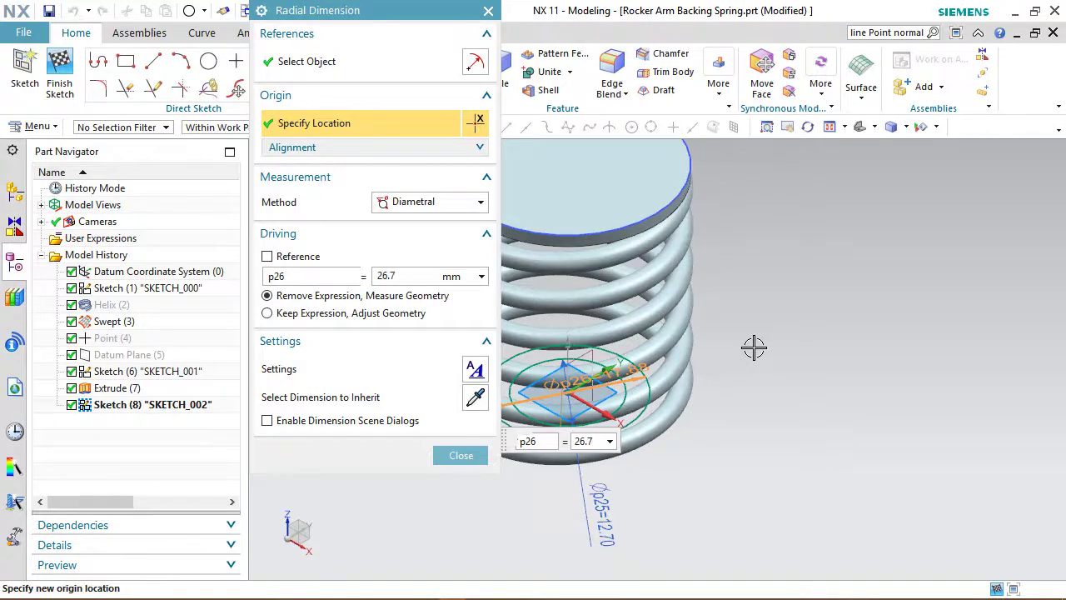
key("Return")
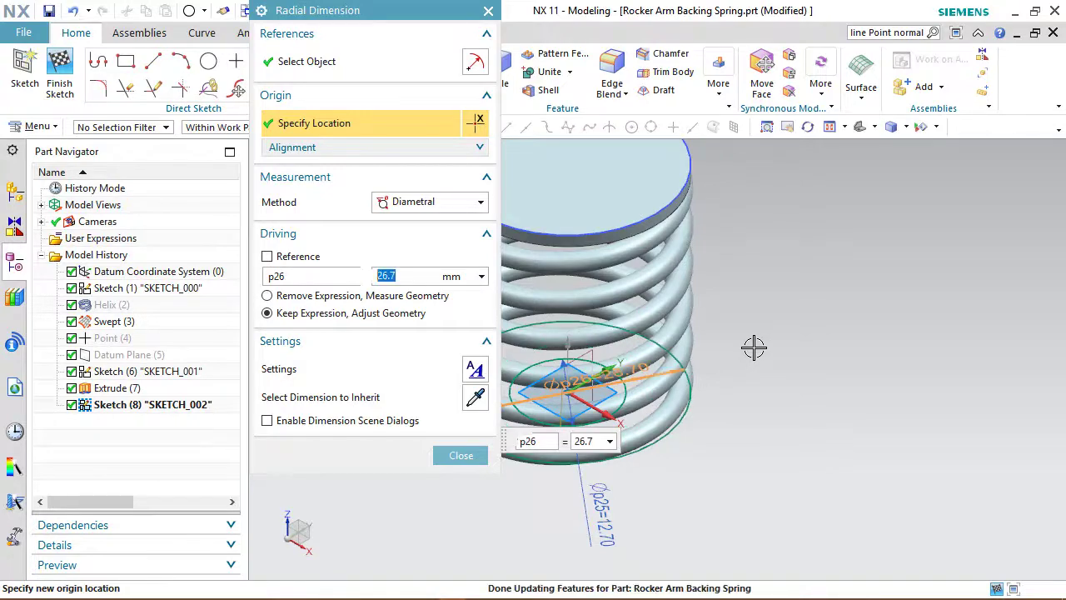
left_click(461, 456)
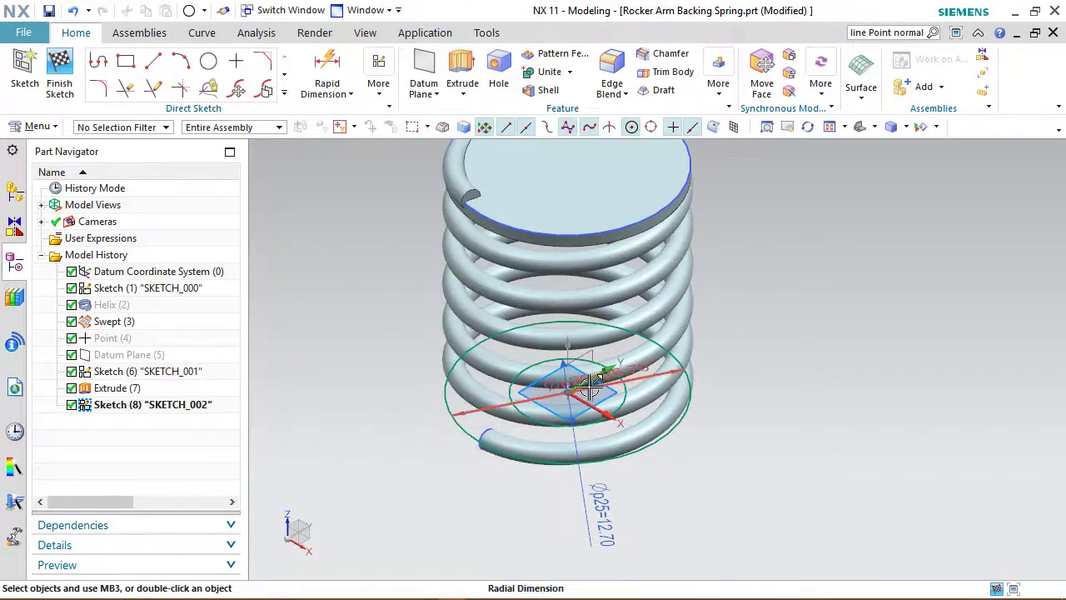
Step: Move both diameter dimensions outside the spring's coils and finish the sketch
scroll(593, 379, "up", 3)
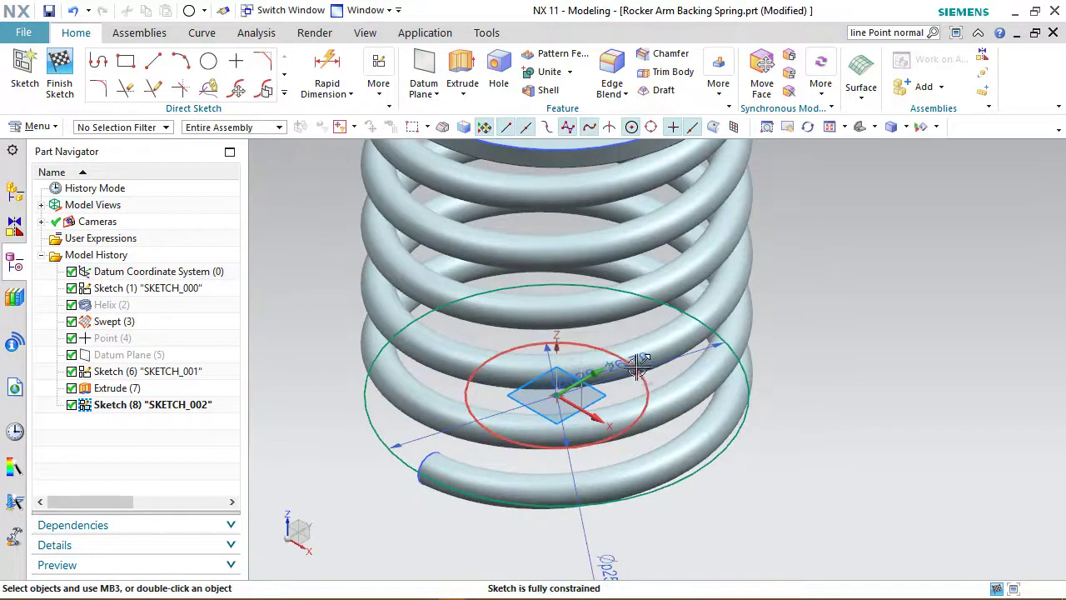
mouse_move(606, 563)
left_mouse_down()
mouse_move(742, 513)
mouse_move(804, 475)
left_mouse_up()
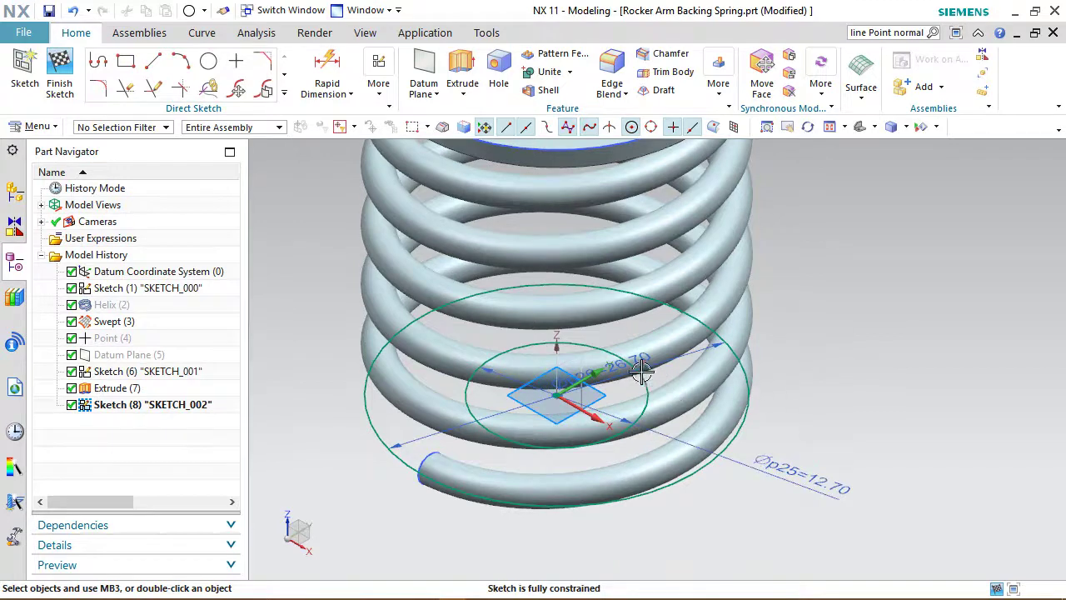
left_click_drag(641, 372, 824, 342)
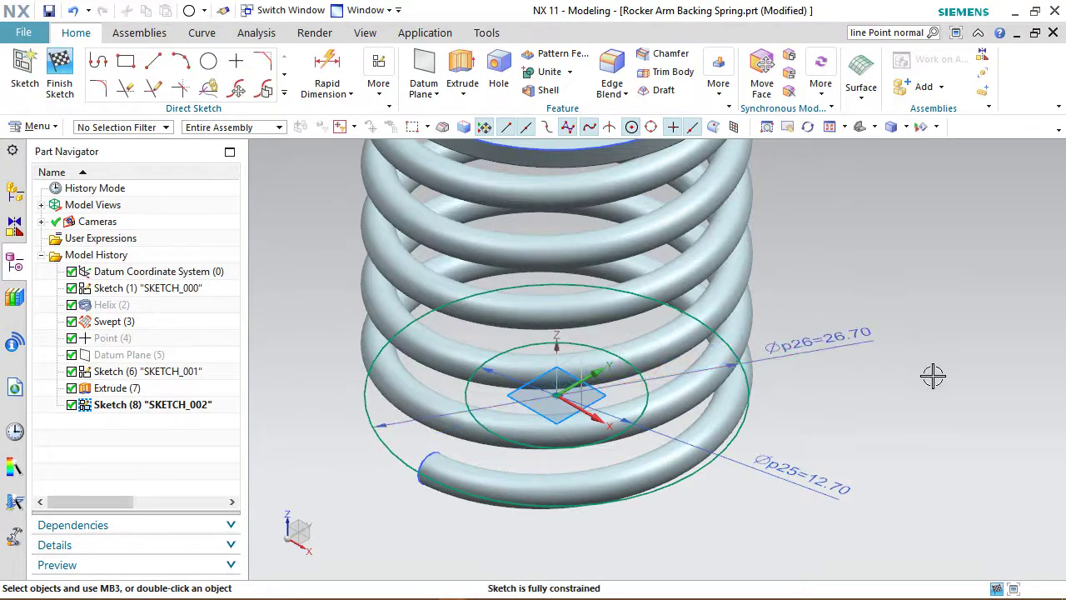
left_click(936, 377)
left_click(59, 73)
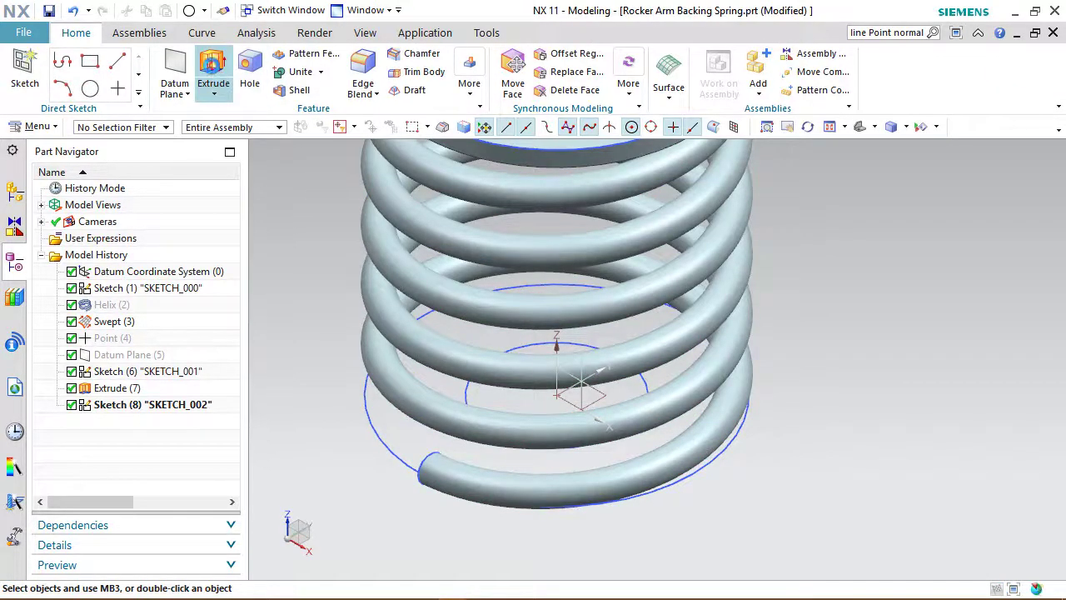
Step: Extrude the ring between the 12.7 mm and 26.7 mm circles 1.5 mm upward and unite it with the spring body
left_click(213, 66)
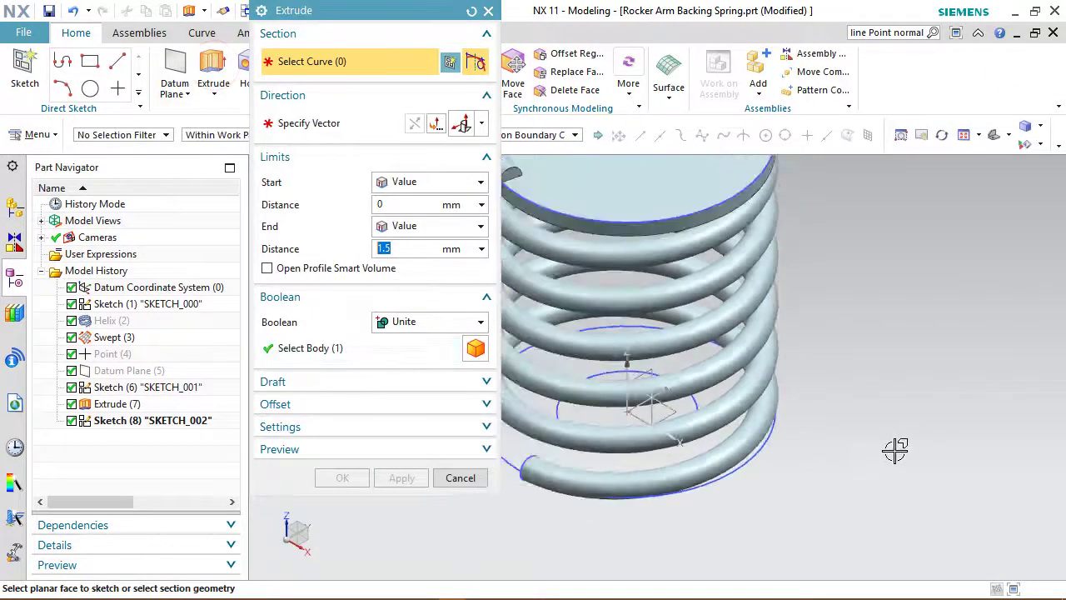
scroll(895, 450, "down", 1)
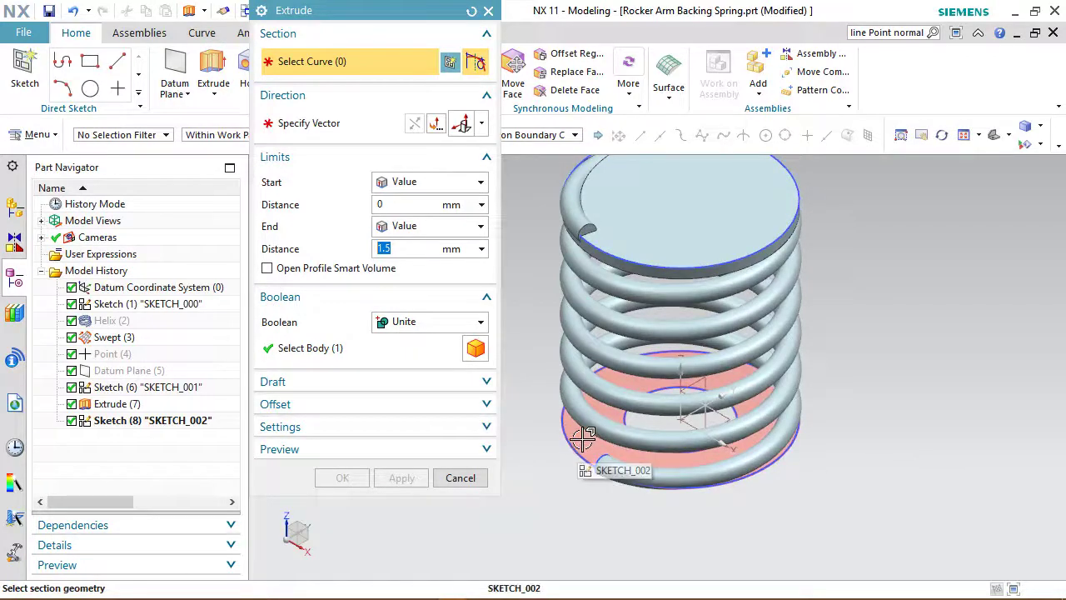
left_click(551, 454)
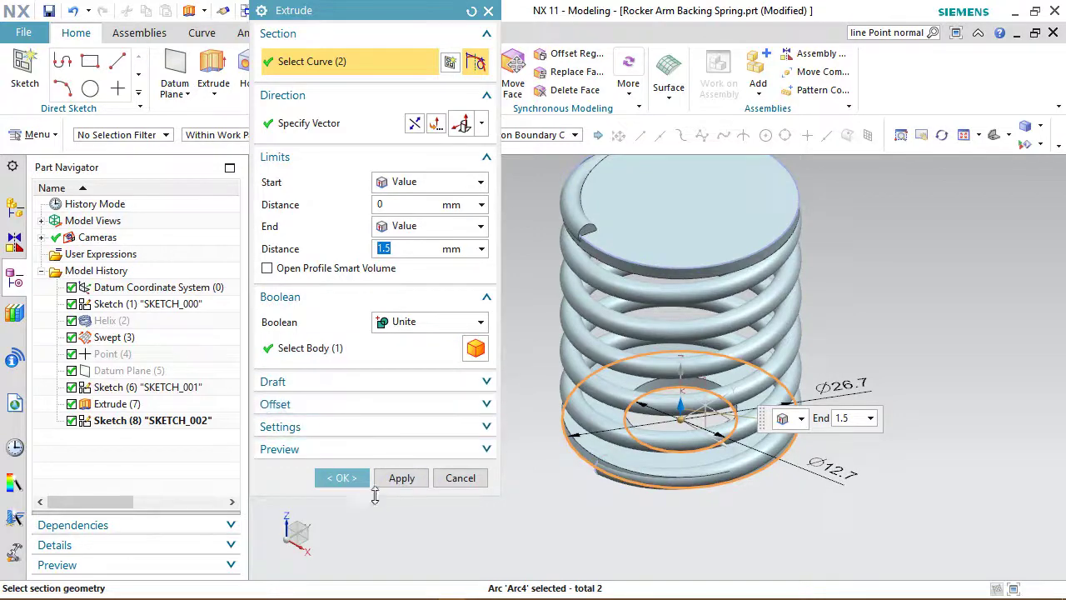
left_click(344, 479)
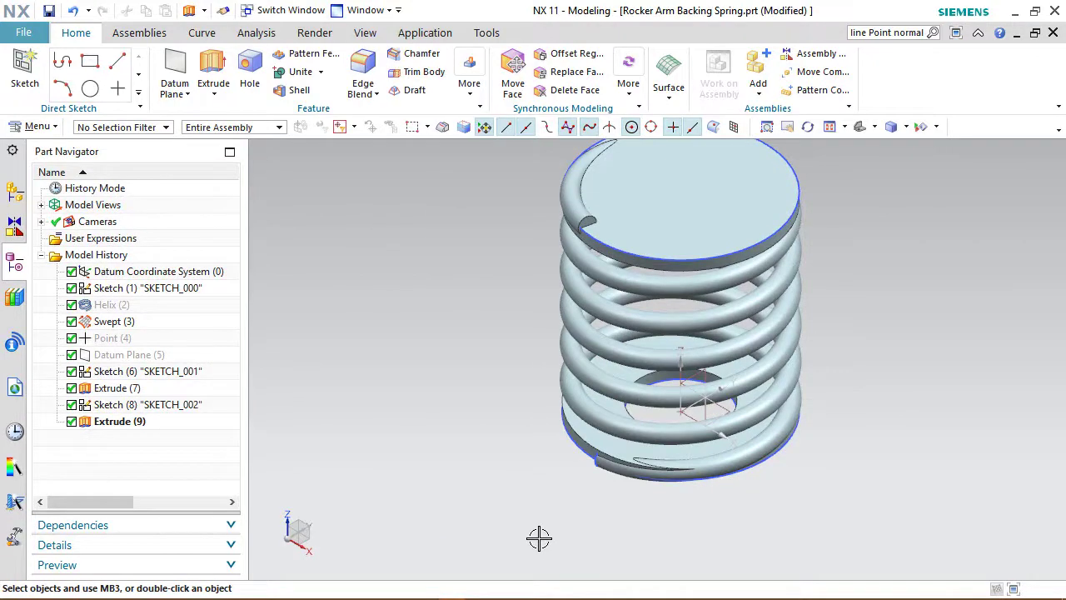
middle_click_drag(539, 538, 550, 512)
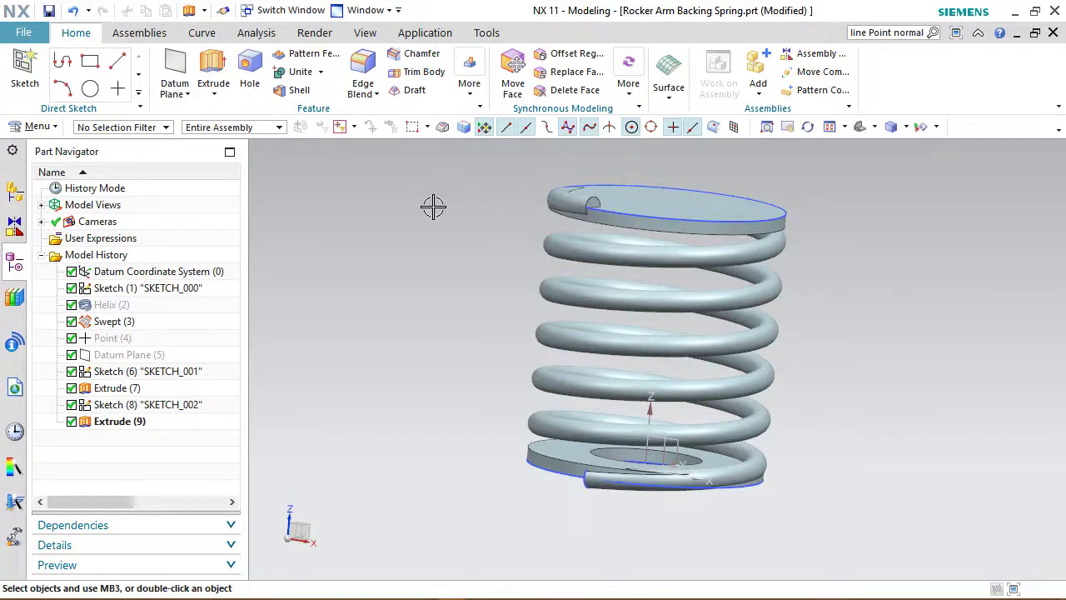
key("End")
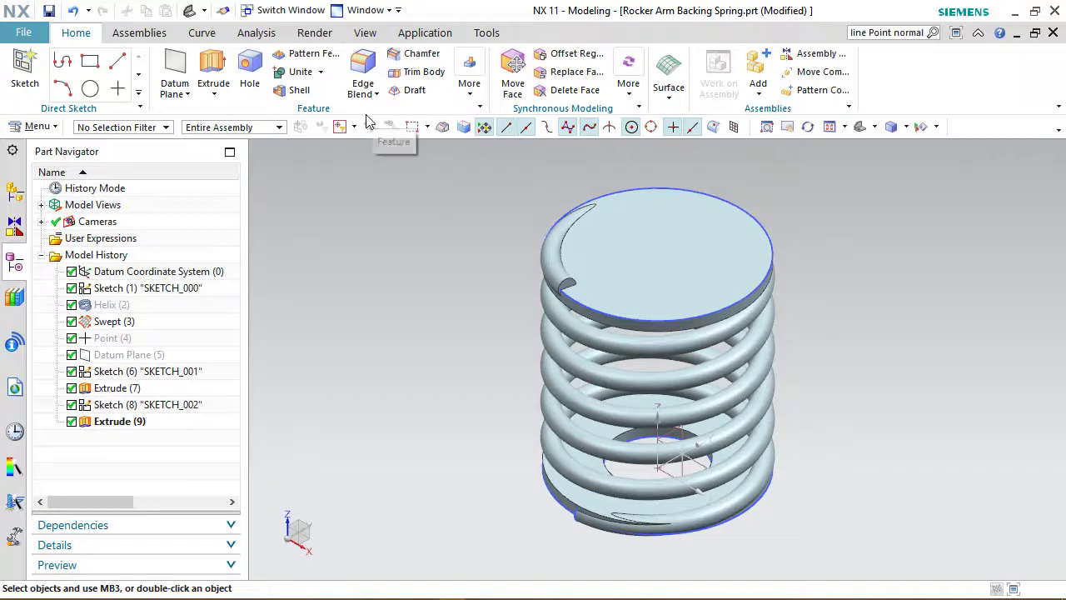
Step: Hide all objects and show only the solid bodies
left_click(364, 34)
left_click(241, 73)
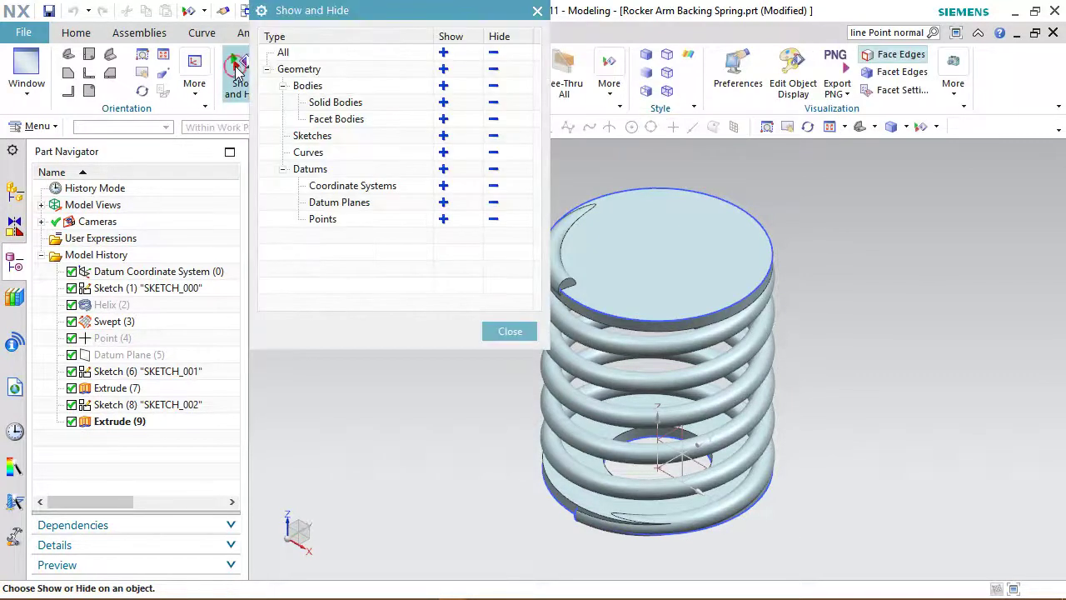
left_click(494, 52)
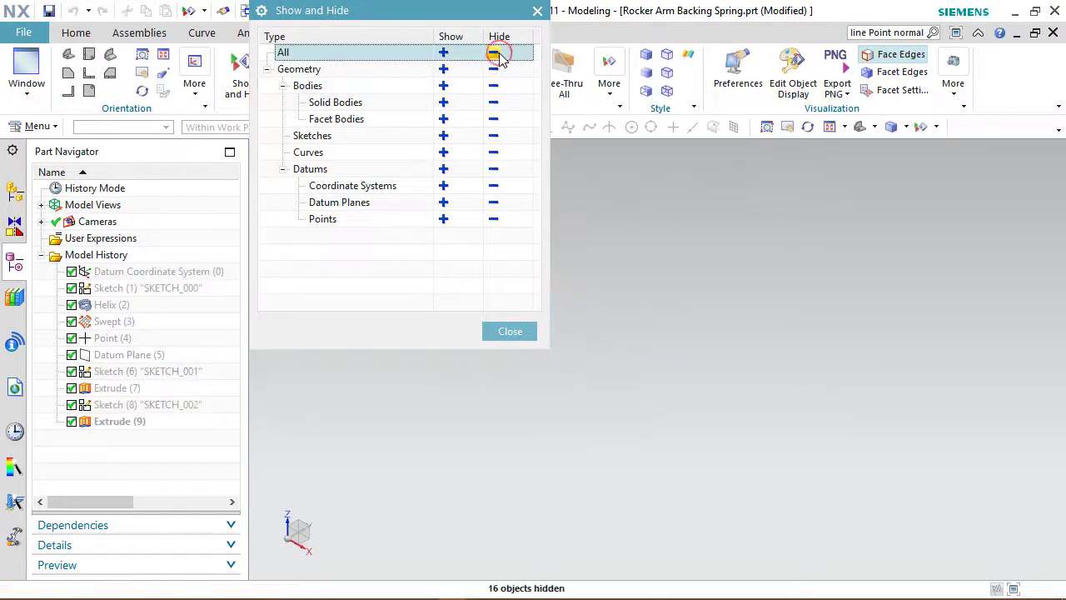
left_click(443, 101)
left_click(508, 331)
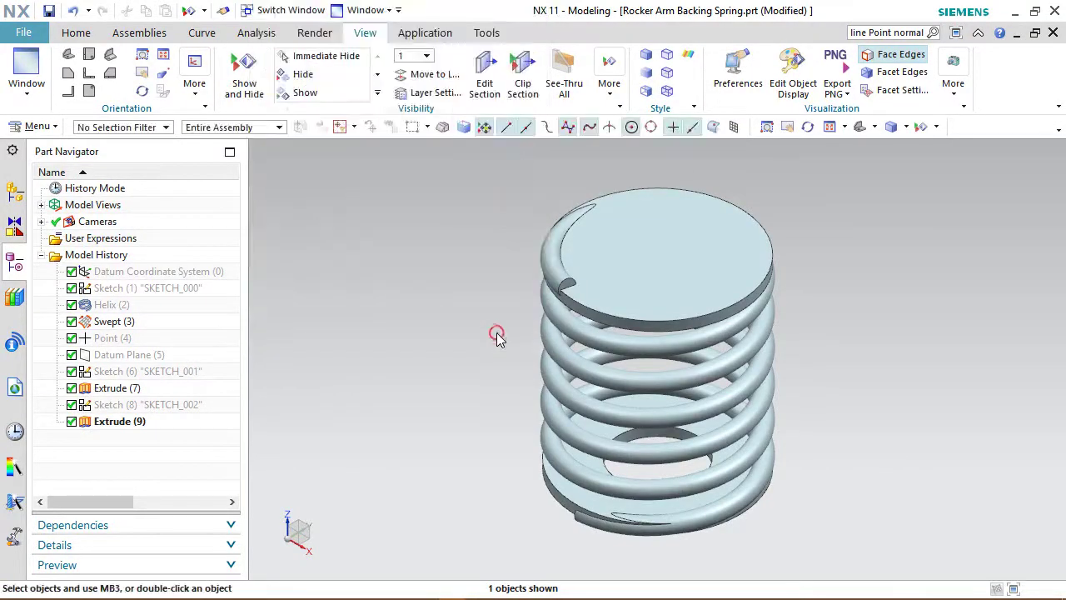
scroll(478, 414, "up", 2)
scroll(478, 414, "down", 1)
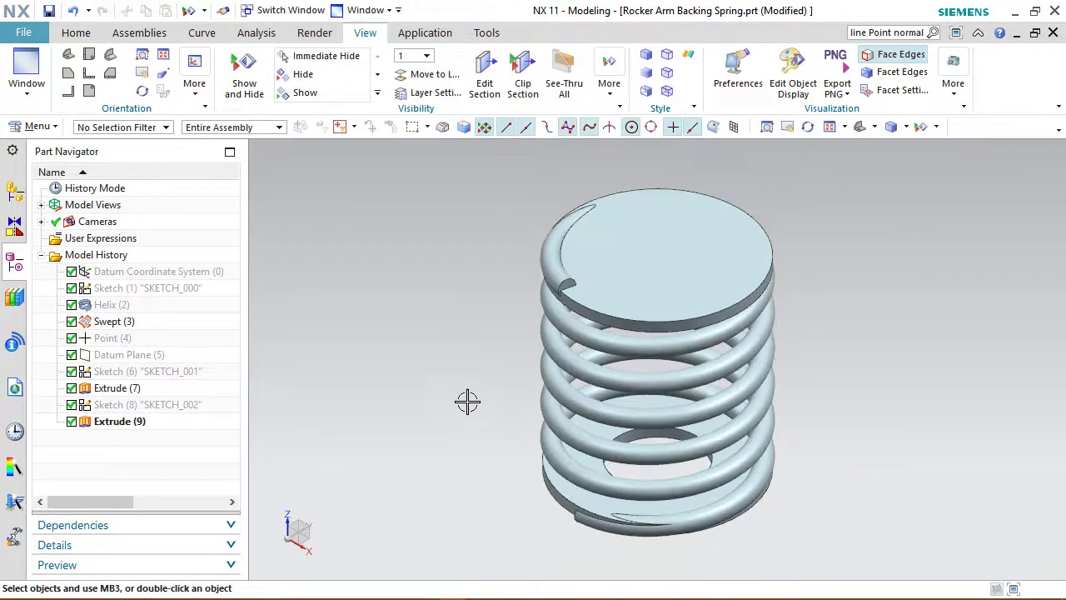
Step: Show the hidden datum plane at the spring's upper end
left_click(75, 32)
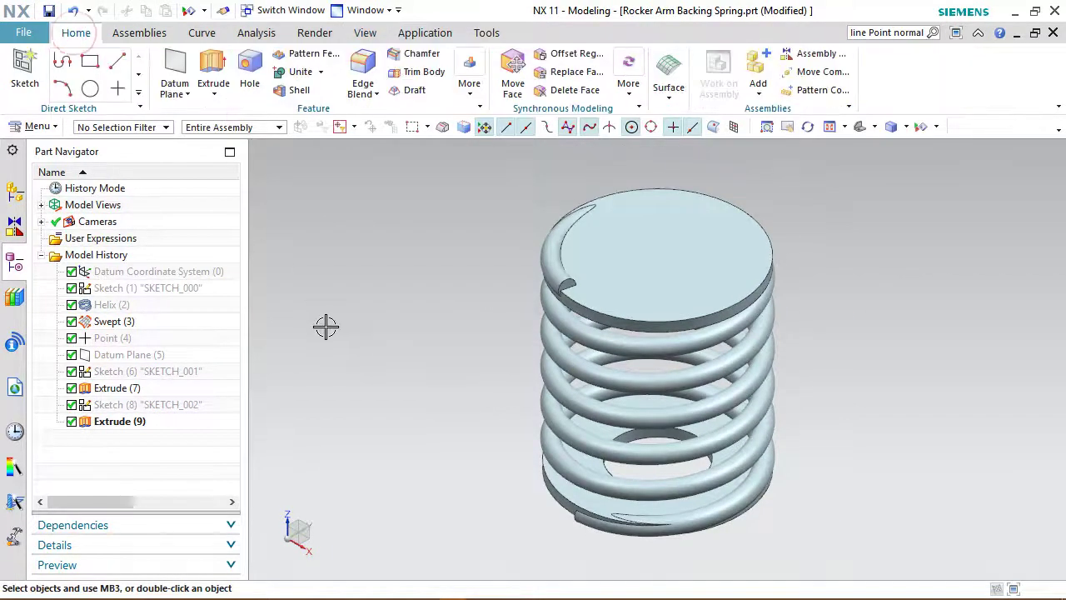
right_click(139, 360)
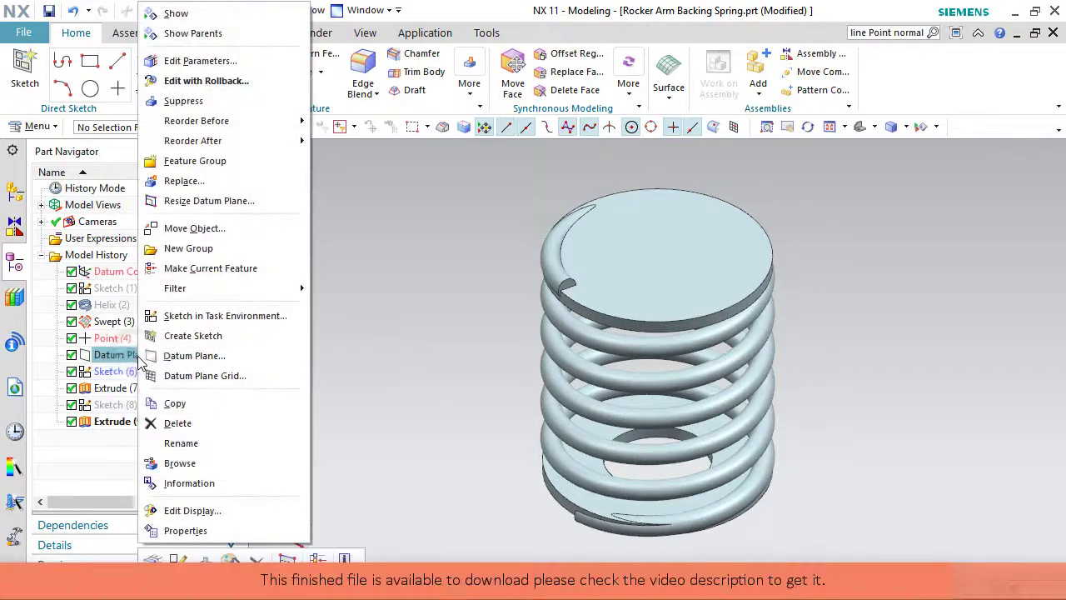
left_click(176, 14)
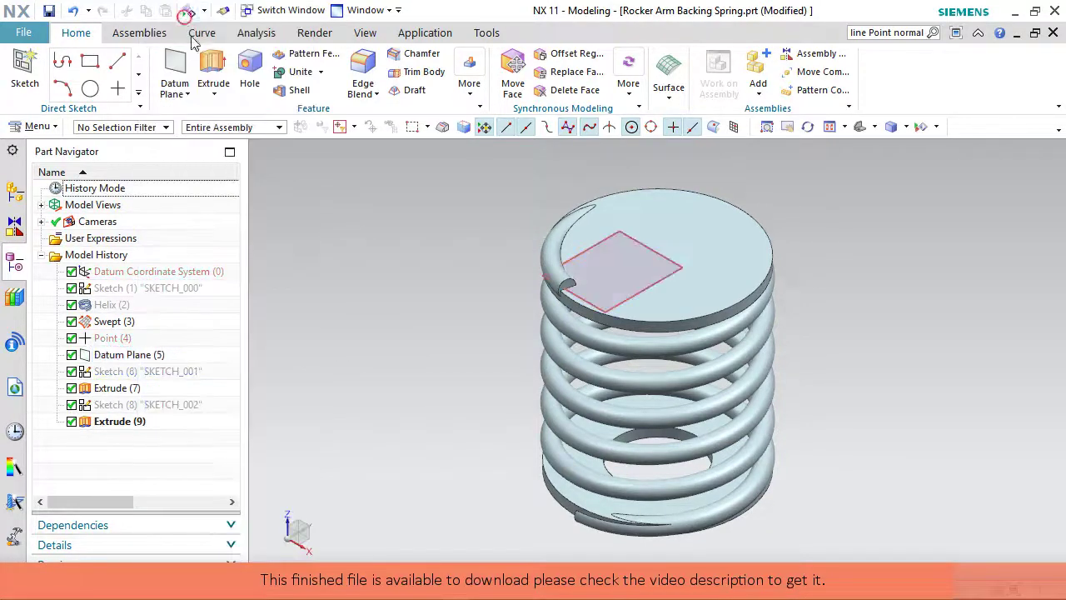